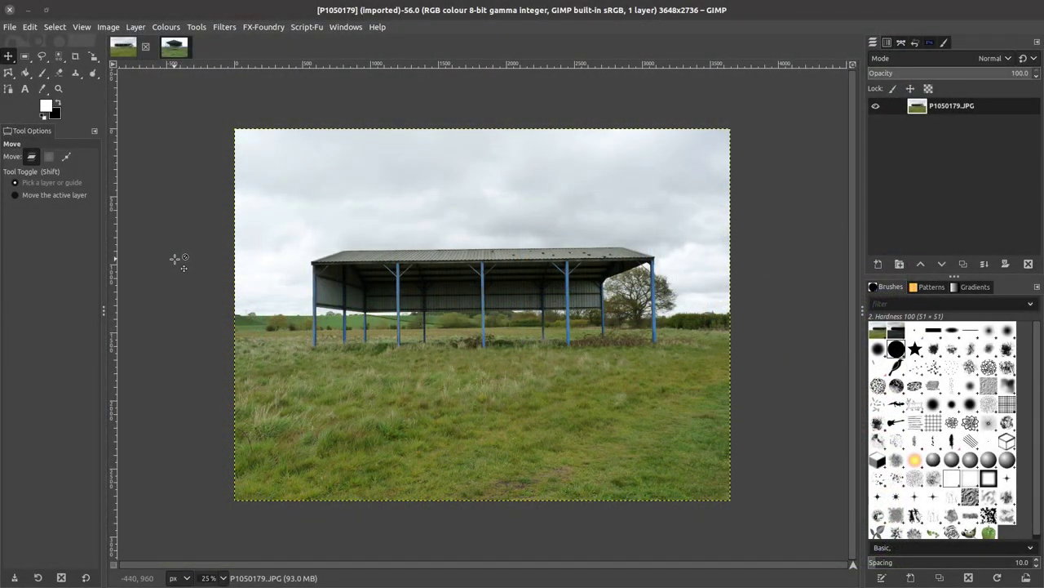
Bring up the front photo P1050178 and check the GIMP version (2.10.18) in the About box.
left_click(175, 49)
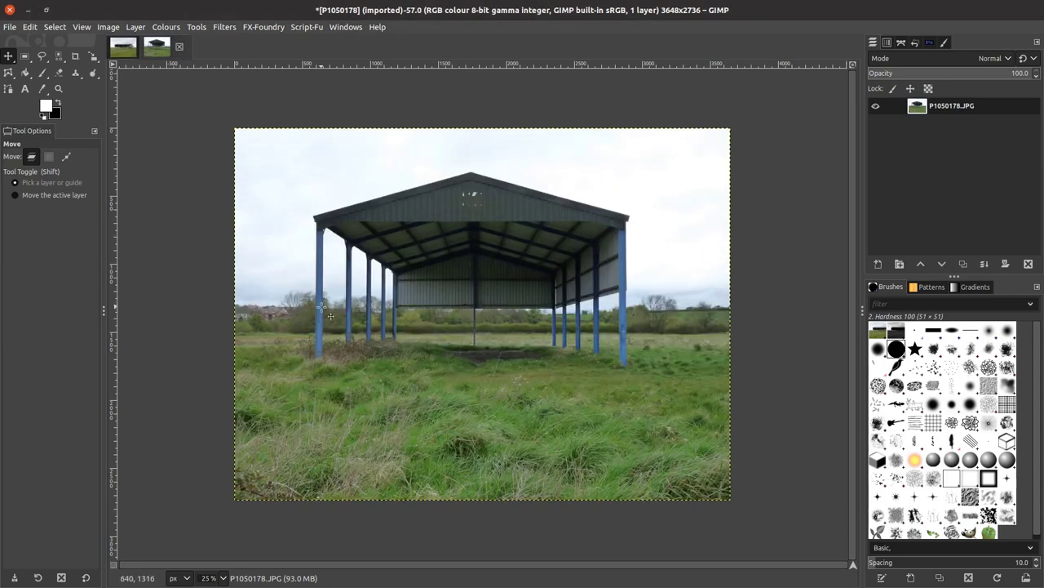
left_click(377, 27)
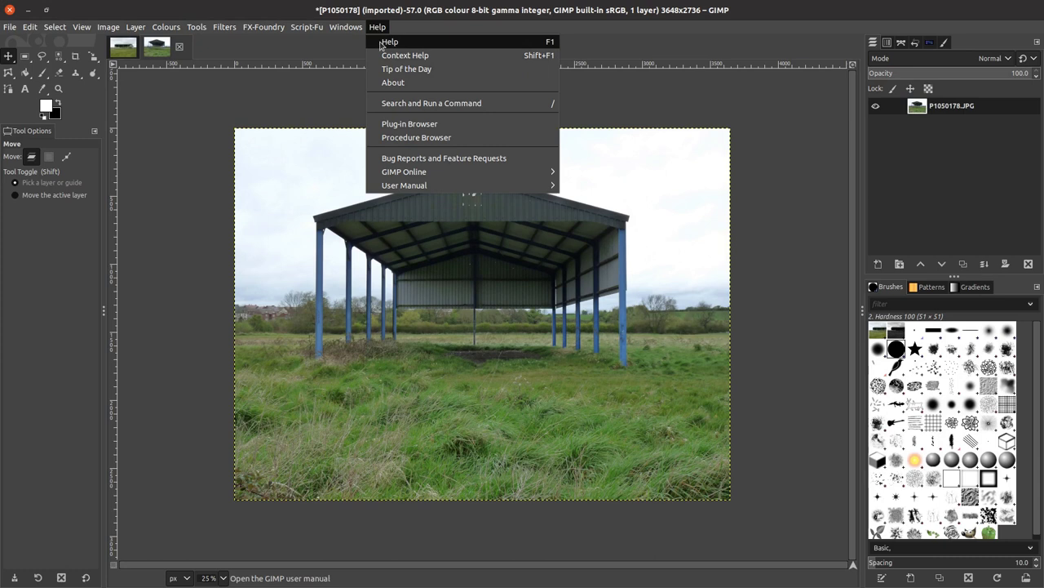
left_click(393, 82)
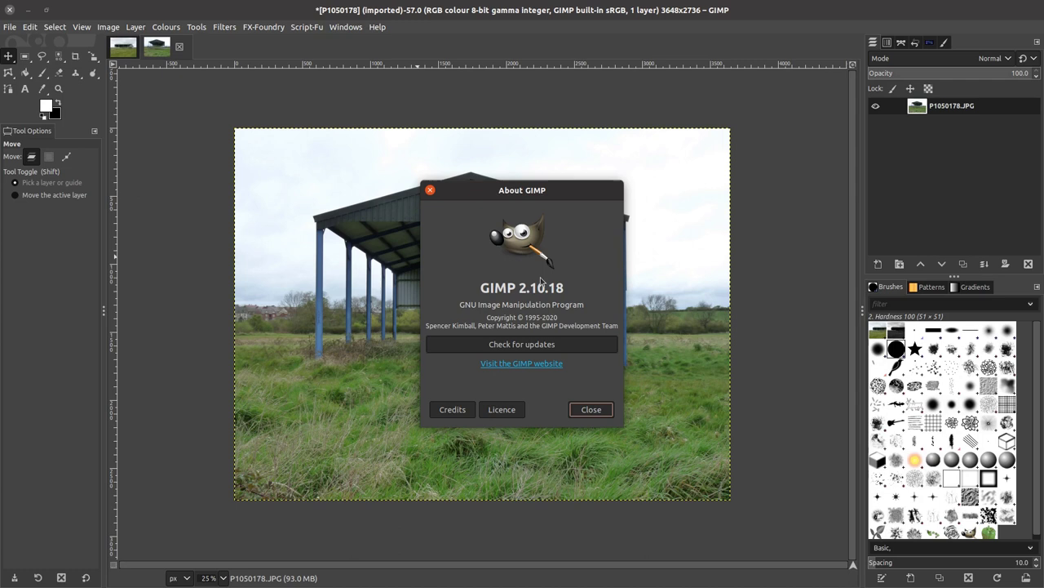
left_click(591, 408)
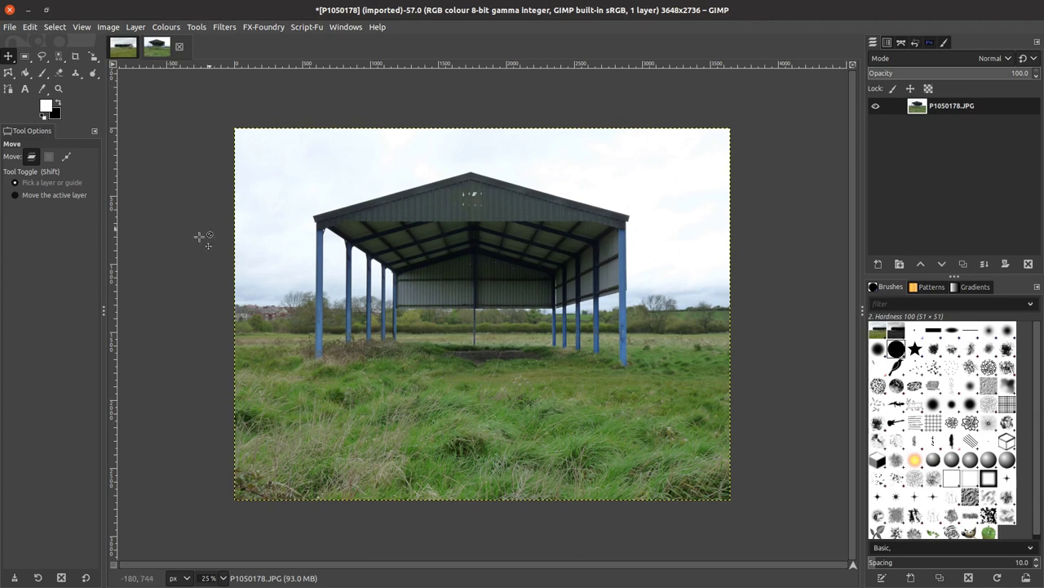
left_click_drag(450, 68, 455, 225)
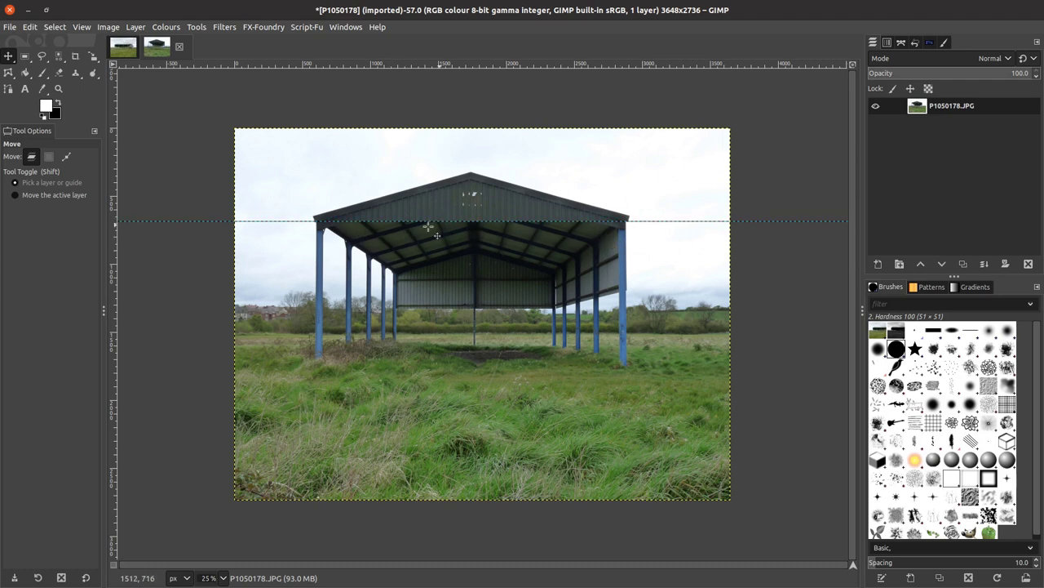
left_click_drag(470, 221, 483, 66)
left_click_drag(115, 354, 210, 379)
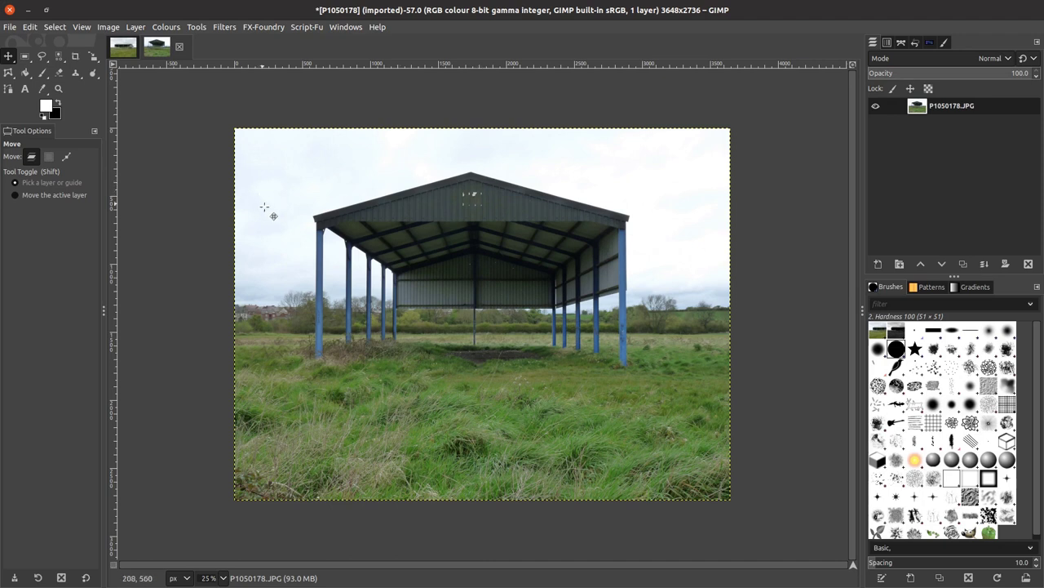
Crop the front barn photo tightly around the shed to 2339 × 1439 px.
left_click(75, 57)
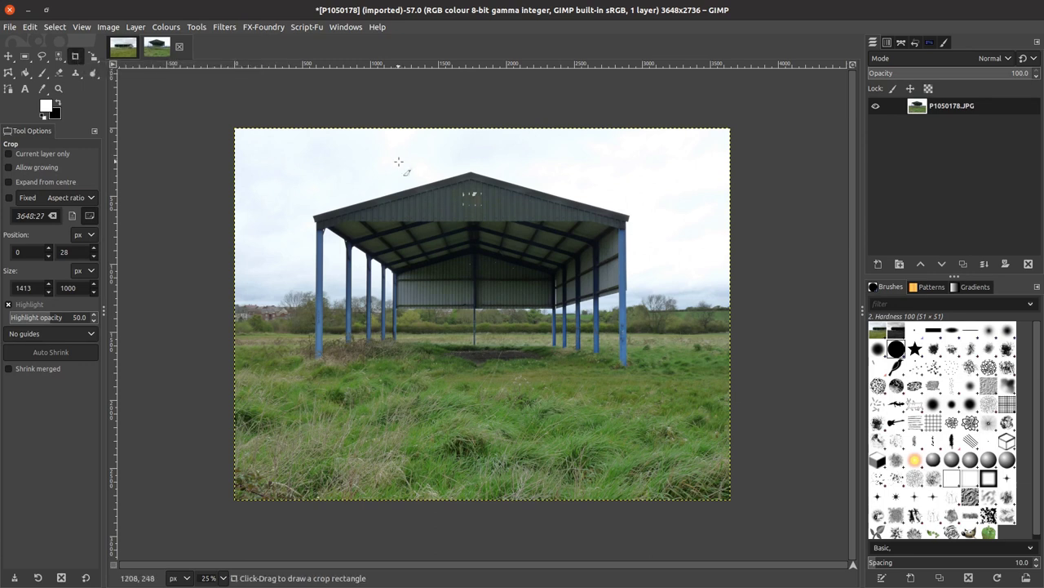
left_click_drag(301, 157, 640, 367)
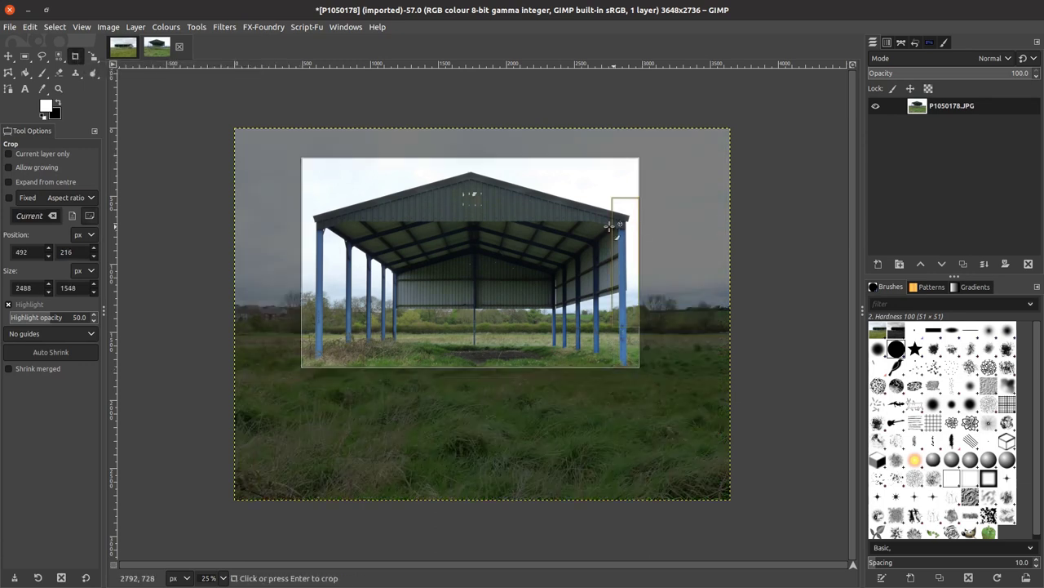
left_click_drag(475, 169, 477, 186)
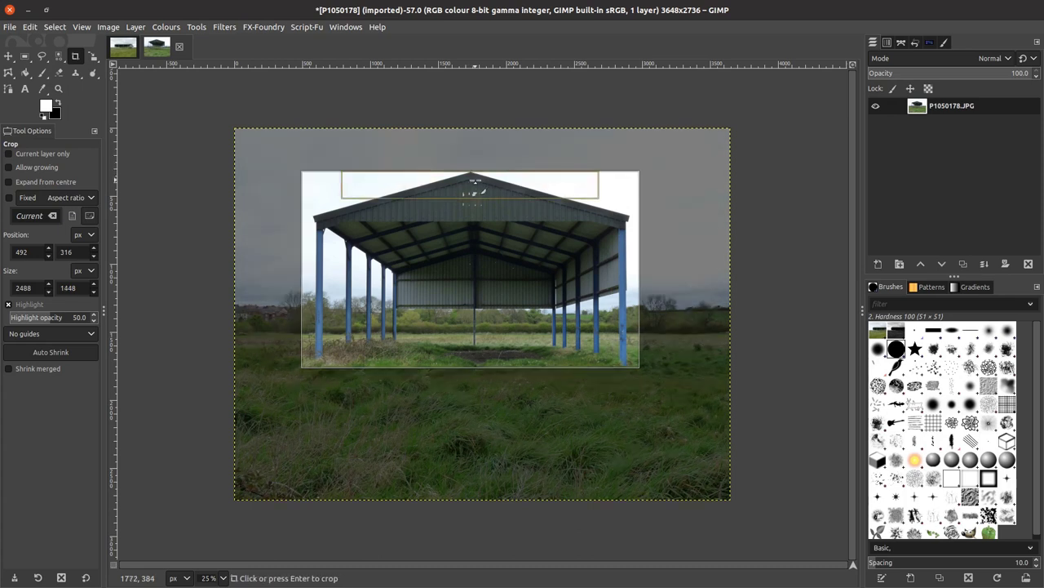
scroll(477, 186, "up", 3)
scroll(380, 381, "left", 5)
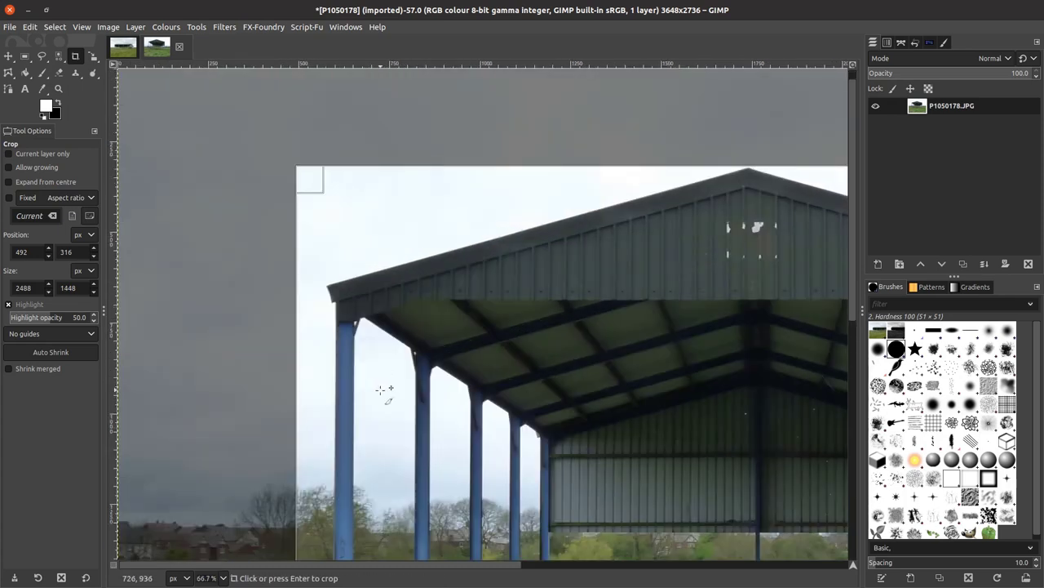
left_click_drag(303, 414, 345, 415)
scroll(362, 410, "right", 5)
left_click_drag(616, 399, 608, 397)
scroll(694, 285, "down", 2)
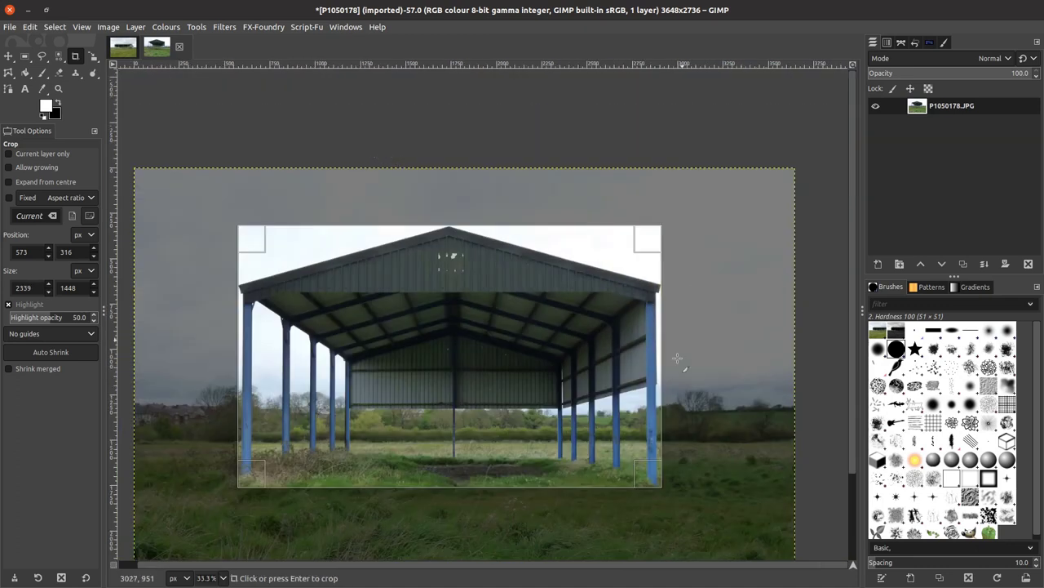
scroll(681, 549, "up", 2)
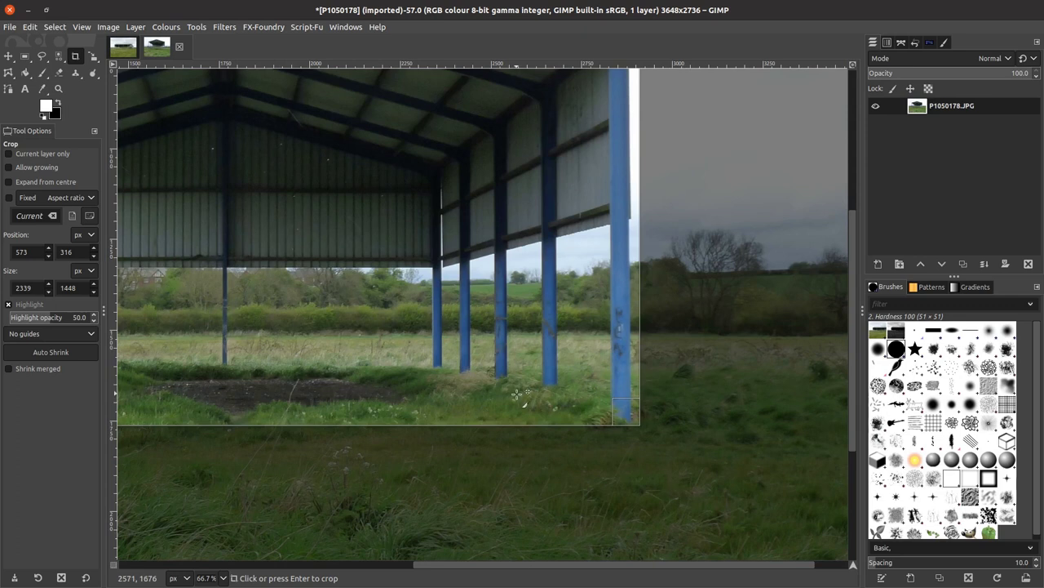
left_click_drag(517, 412, 516, 409)
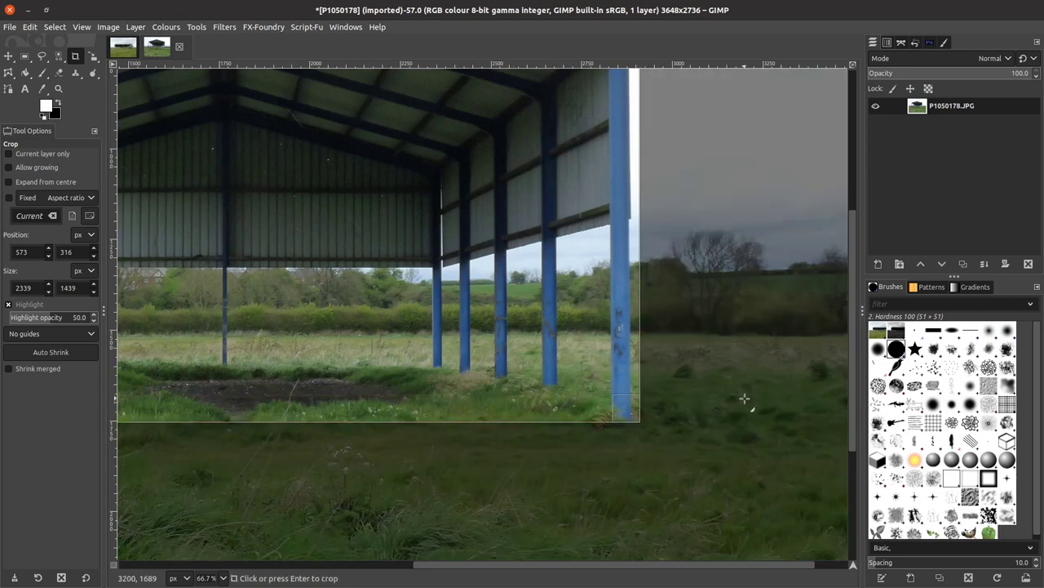
scroll(746, 400, "down", 2)
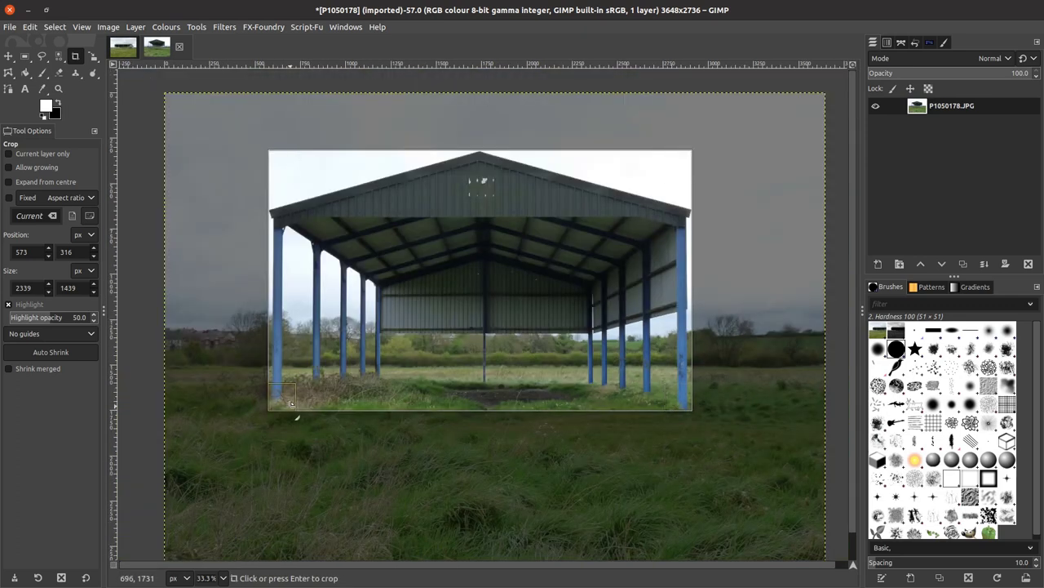
left_click(497, 302)
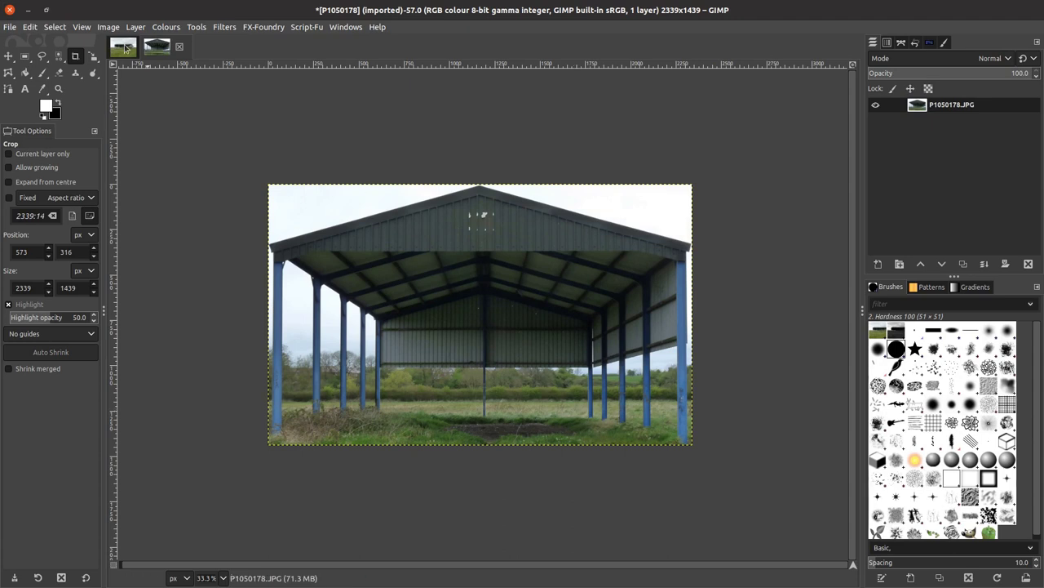
On the side-view photo P1050179, lay a horizontal guide along the barn's roof edge.
left_click(156, 46)
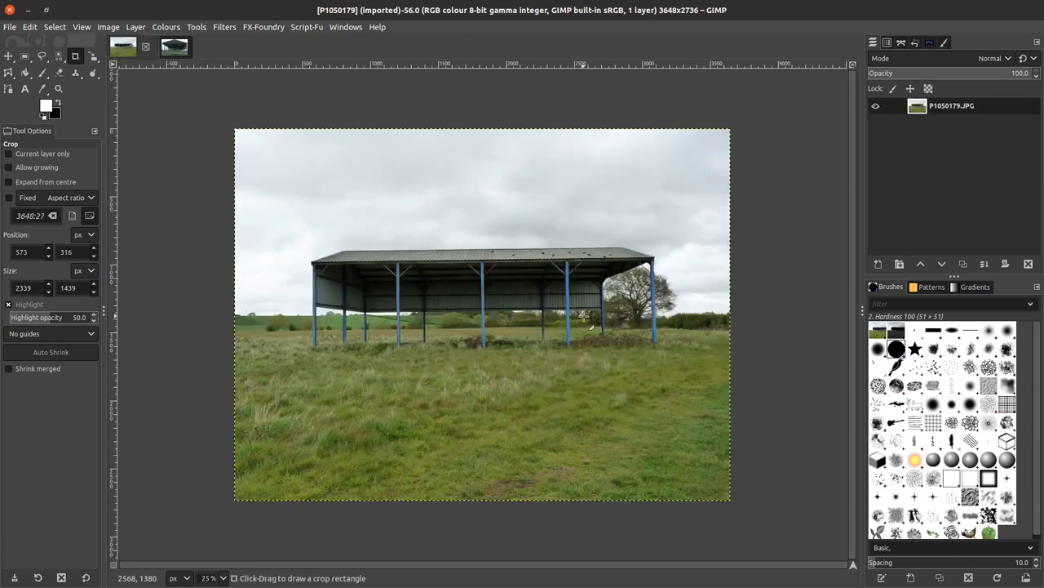
left_click_drag(480, 66, 479, 246)
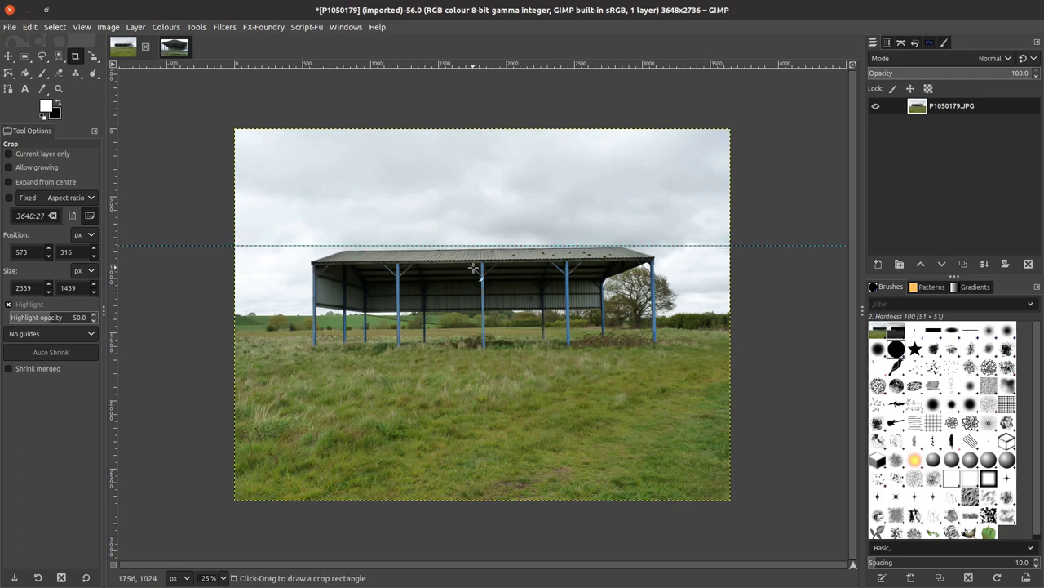
scroll(475, 259, "up", 3)
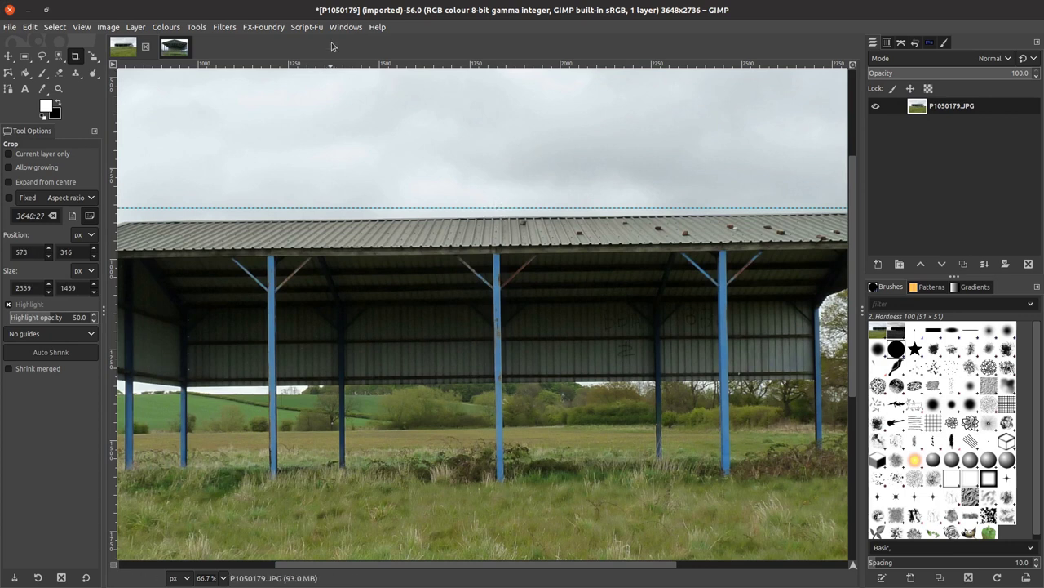
key("m")
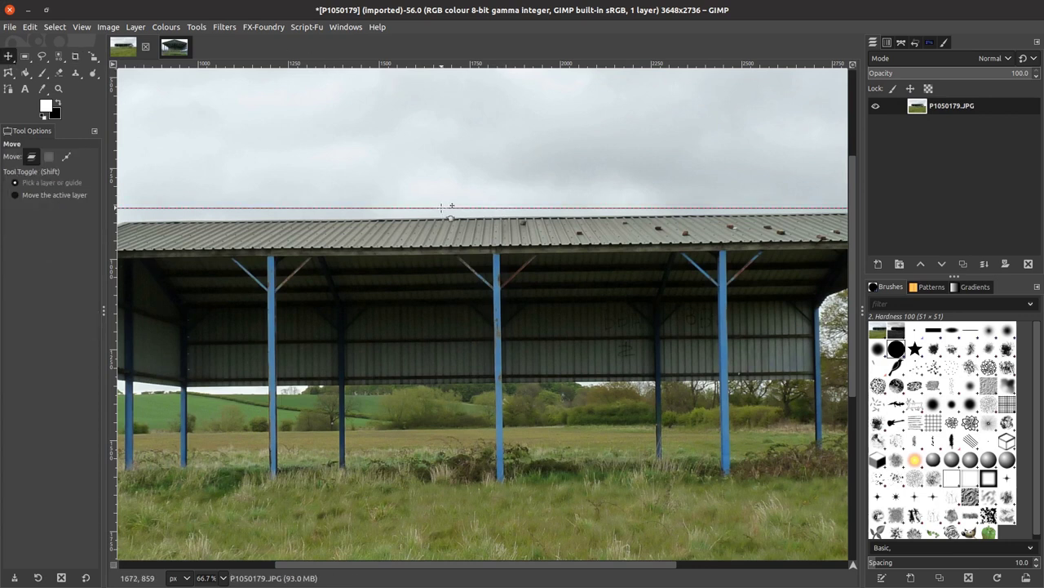
left_click_drag(445, 209, 448, 212)
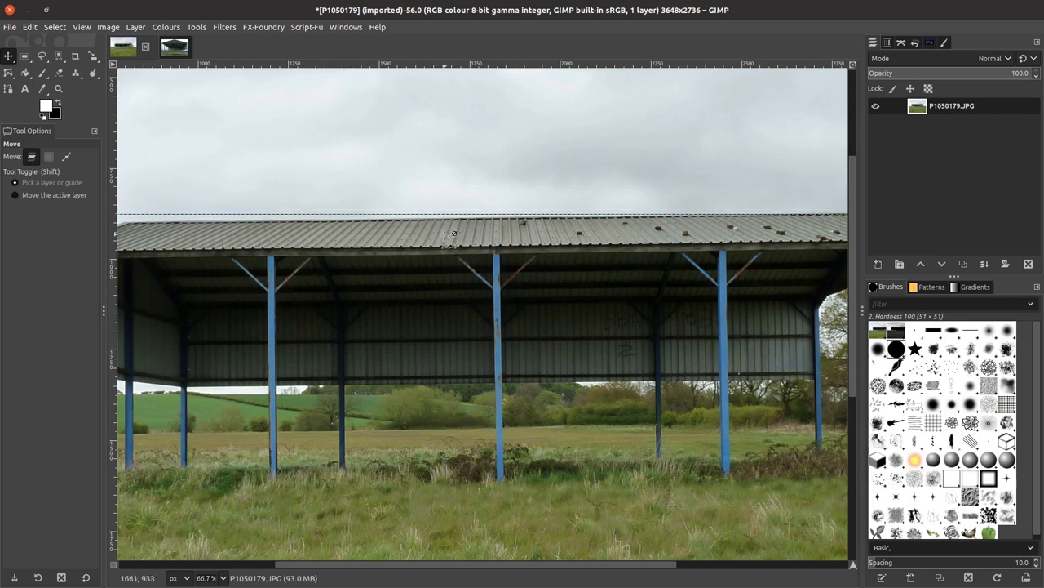
scroll(447, 238, "down", 1)
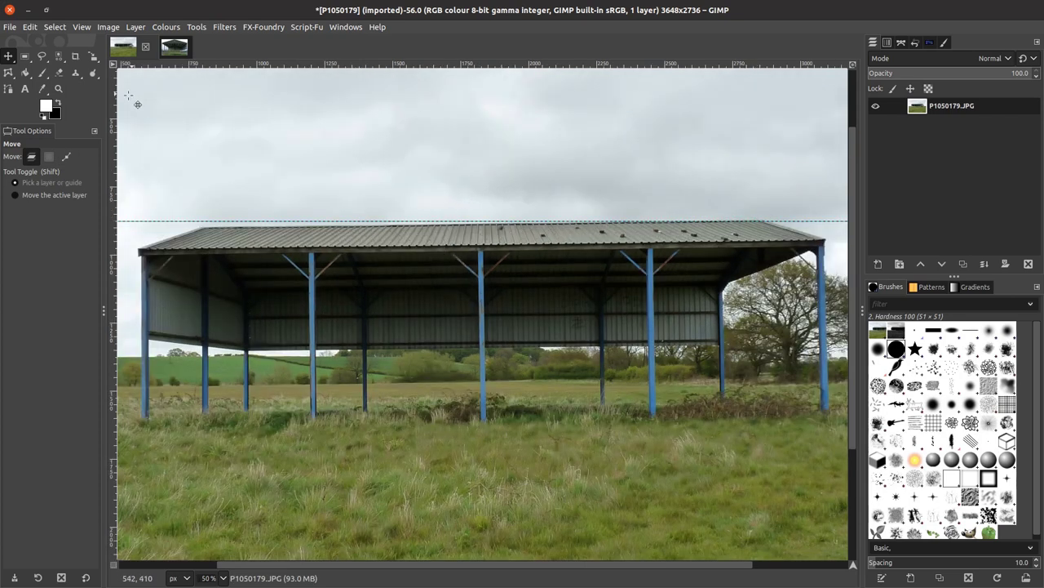
left_click(92, 59)
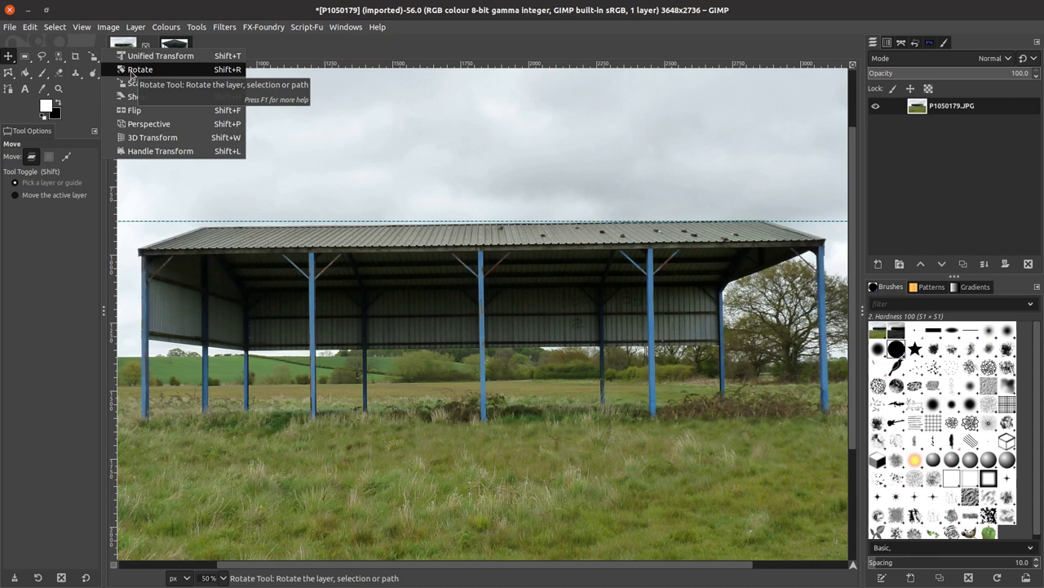
Rotate the side photo by about 0.65° so the roof runs level with the guide.
left_click(137, 71)
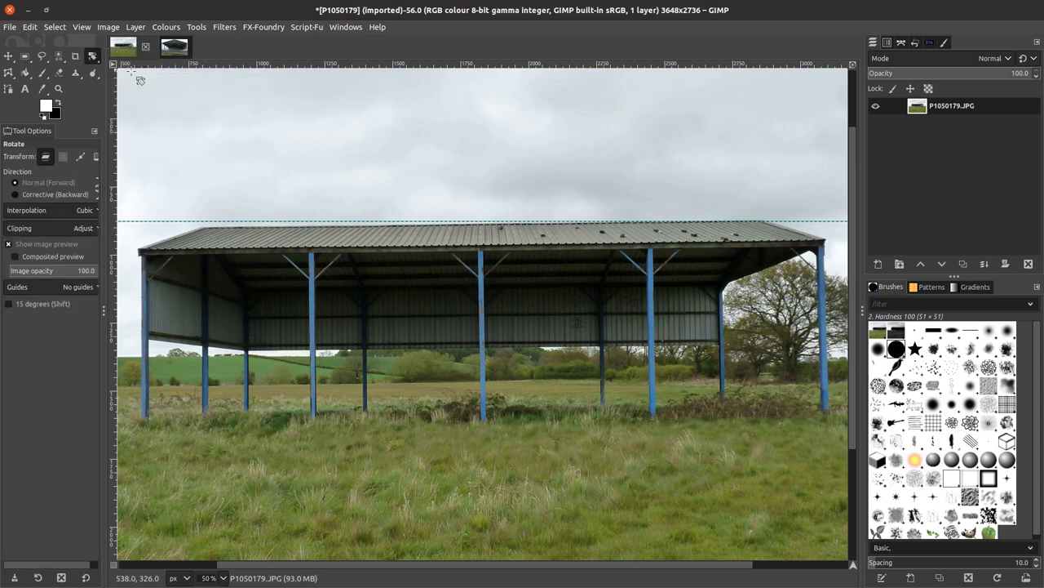
left_click(488, 304)
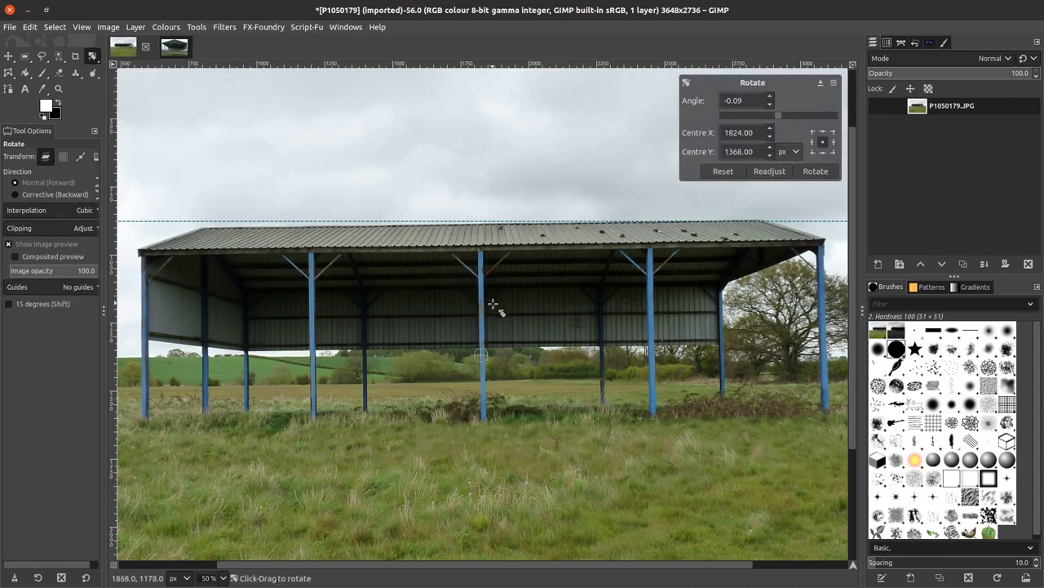
left_click_drag(689, 311, 687, 313)
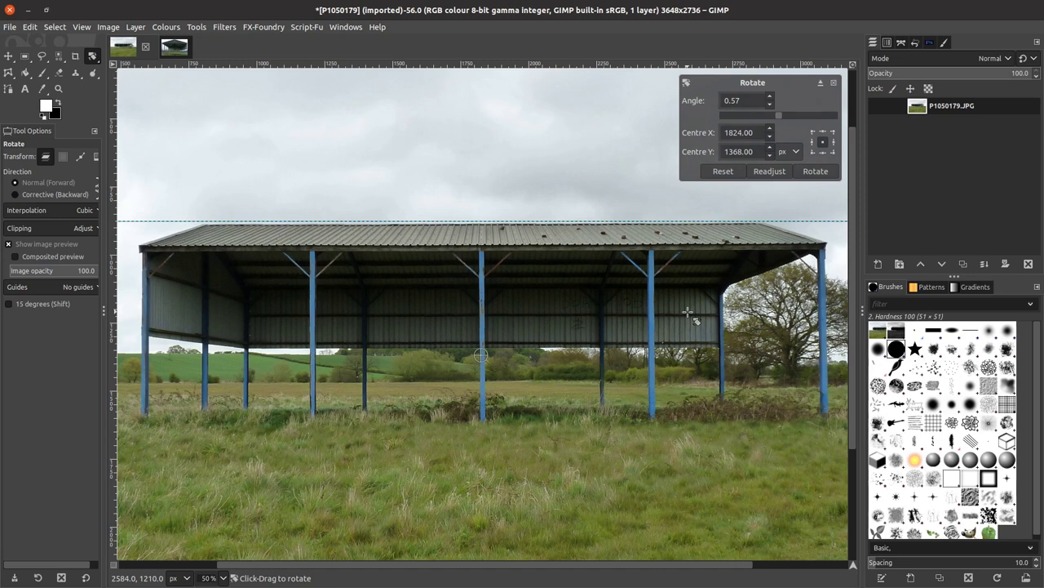
left_click_drag(687, 312, 686, 312)
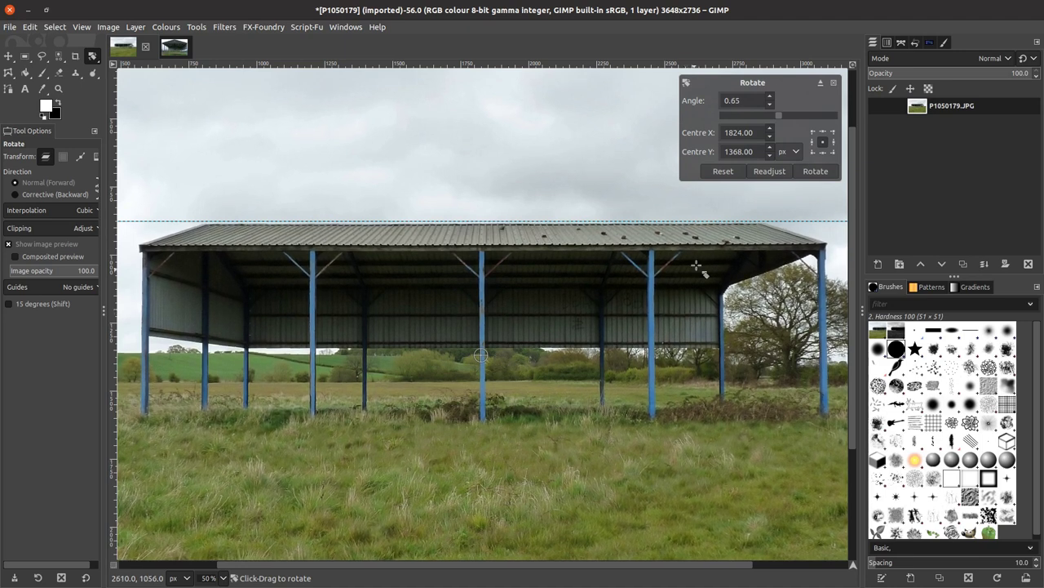
left_click(814, 172)
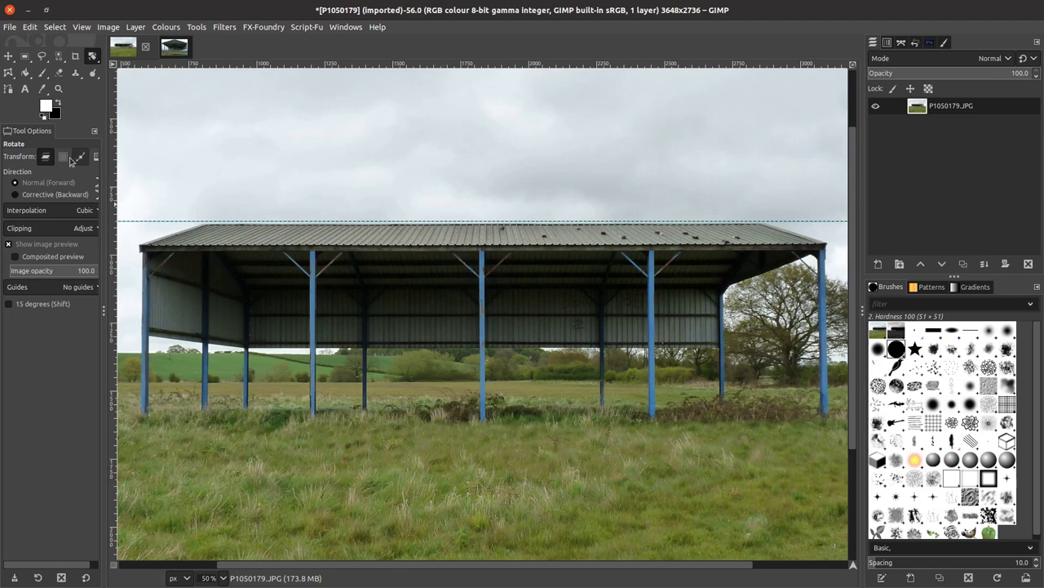
Replace the horizontal roof guide with a vertical guide on the side photo.
key("m")
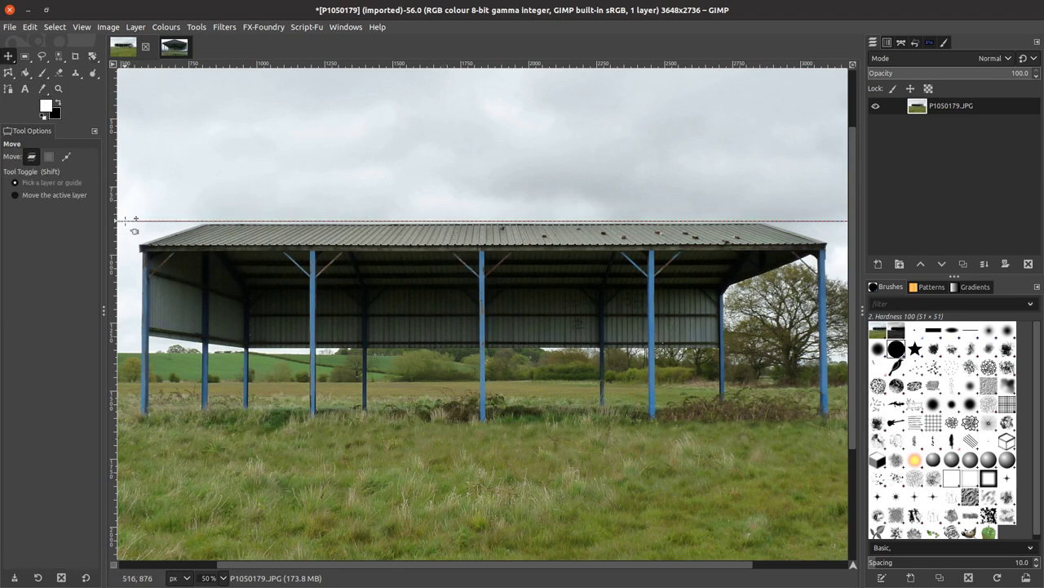
left_click_drag(134, 221, 187, 54)
left_click_drag(116, 218, 116, 356)
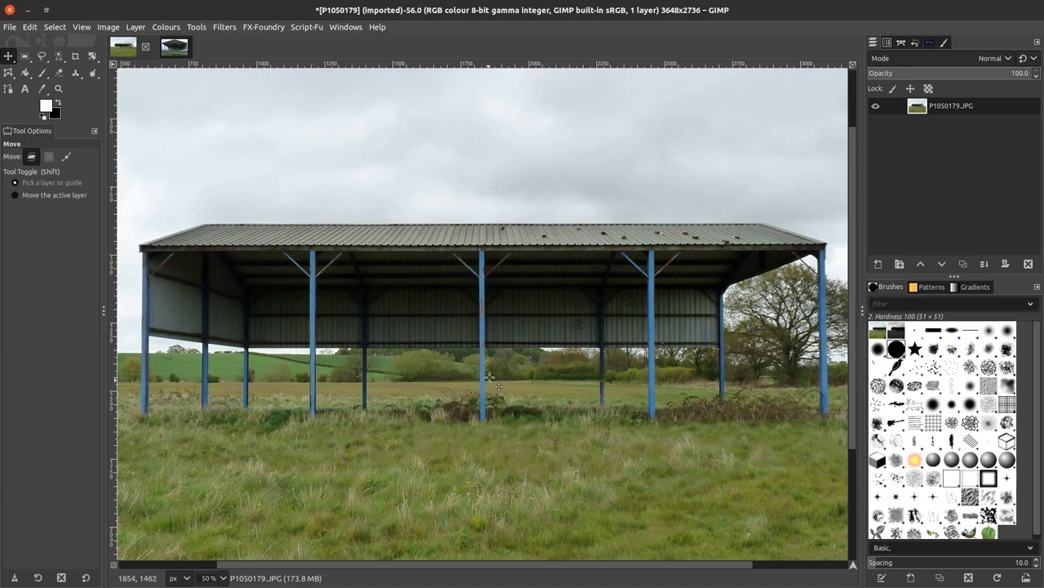
Crop the side photo to a 2550 × 744 strip around the shed and its grass base.
left_click(75, 57)
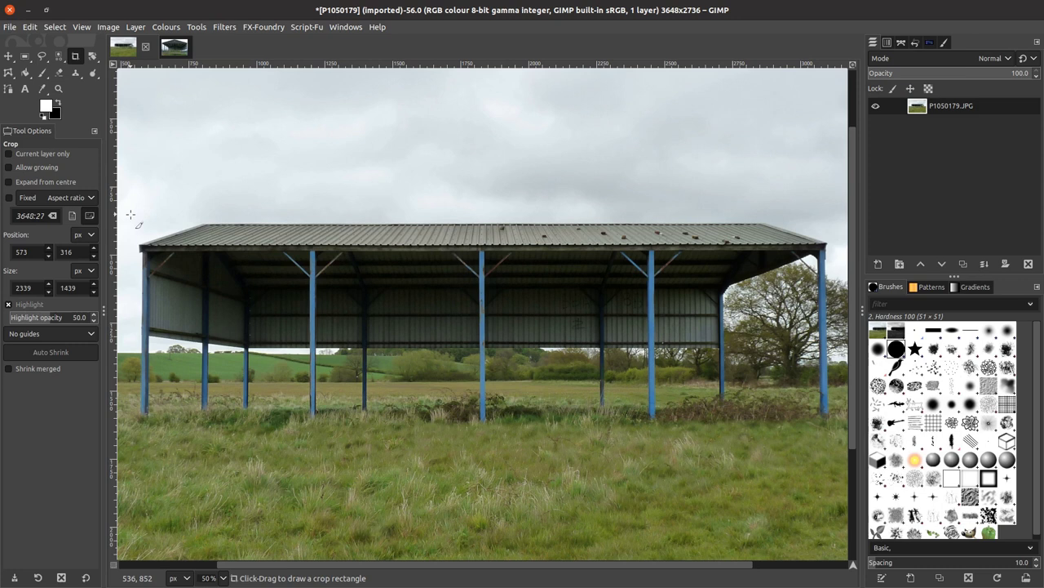
left_click_drag(129, 221, 830, 419)
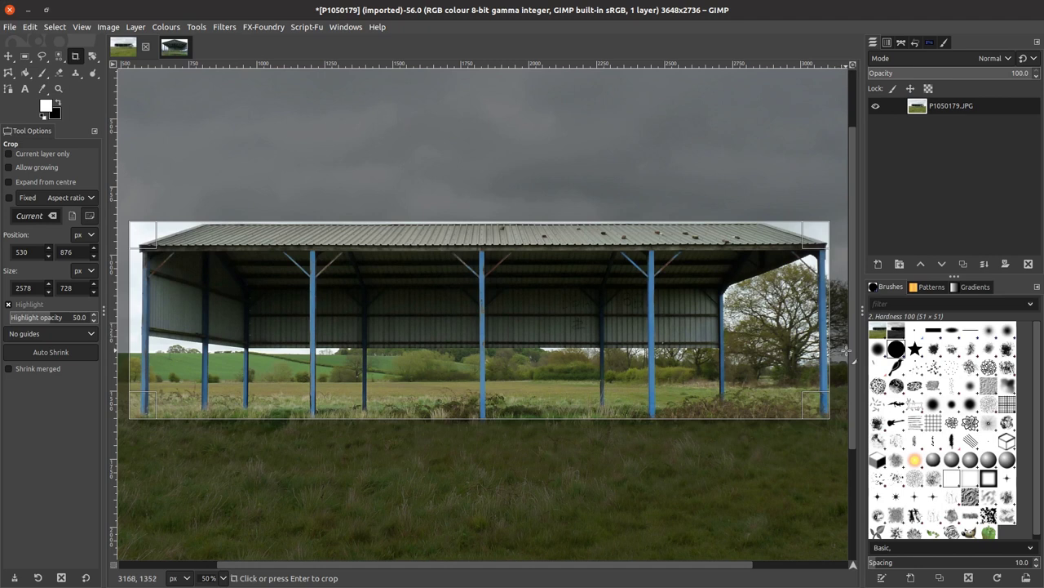
left_click_drag(816, 303, 823, 323)
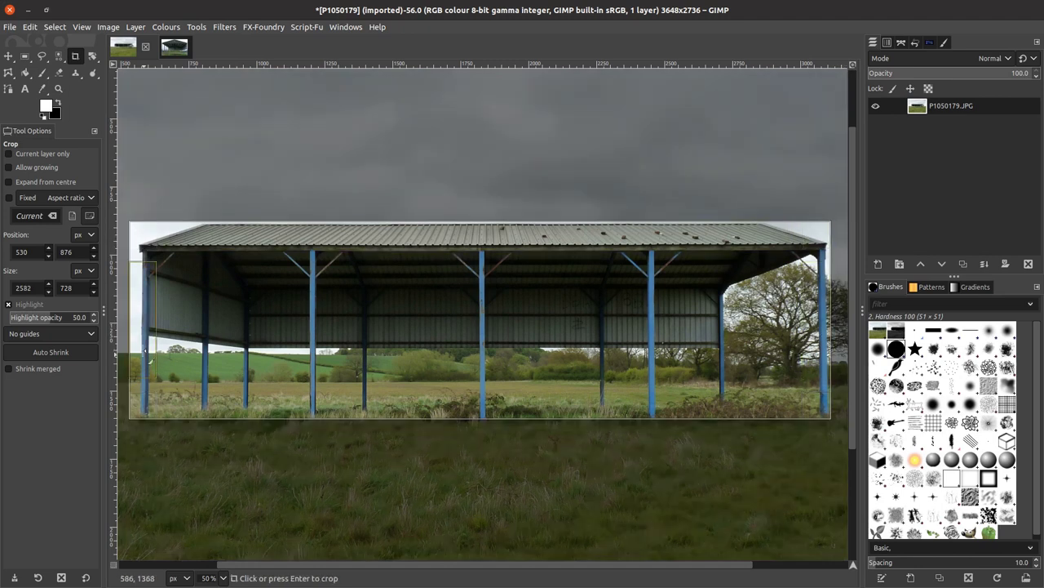
left_click_drag(142, 350, 152, 354)
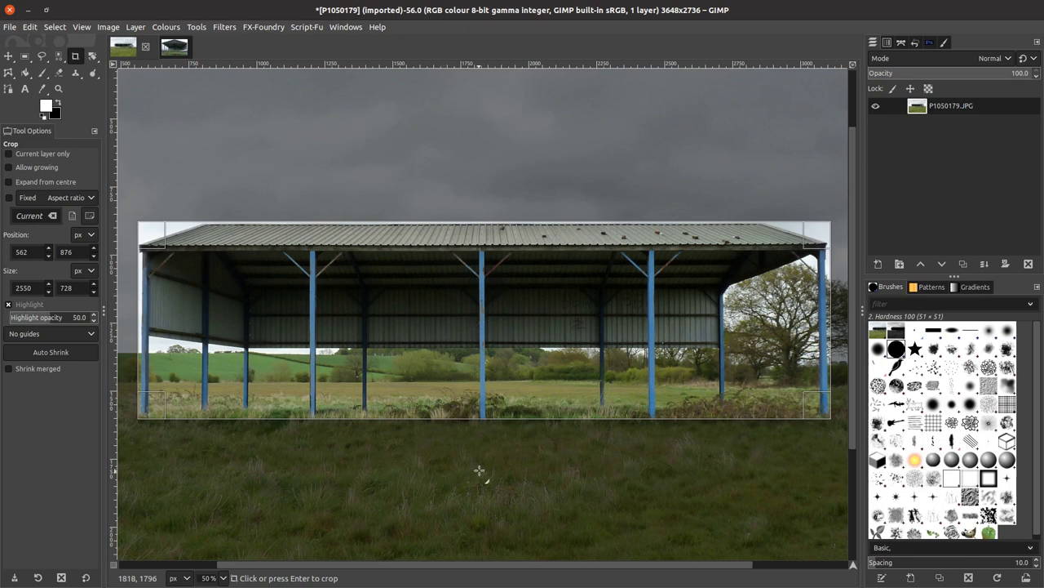
key("1")
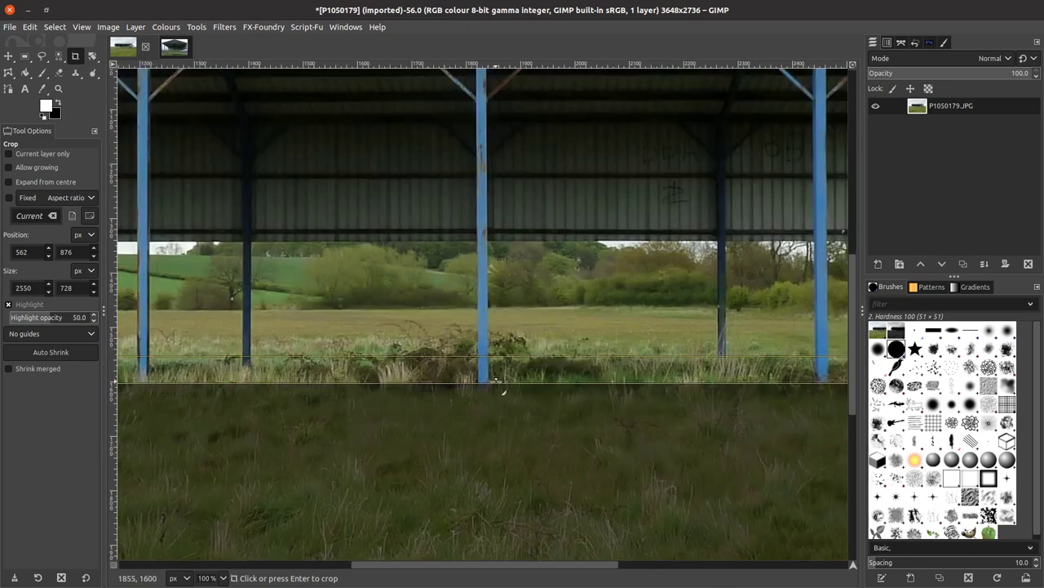
left_click_drag(496, 383, 495, 390)
scroll(494, 390, "right", 5)
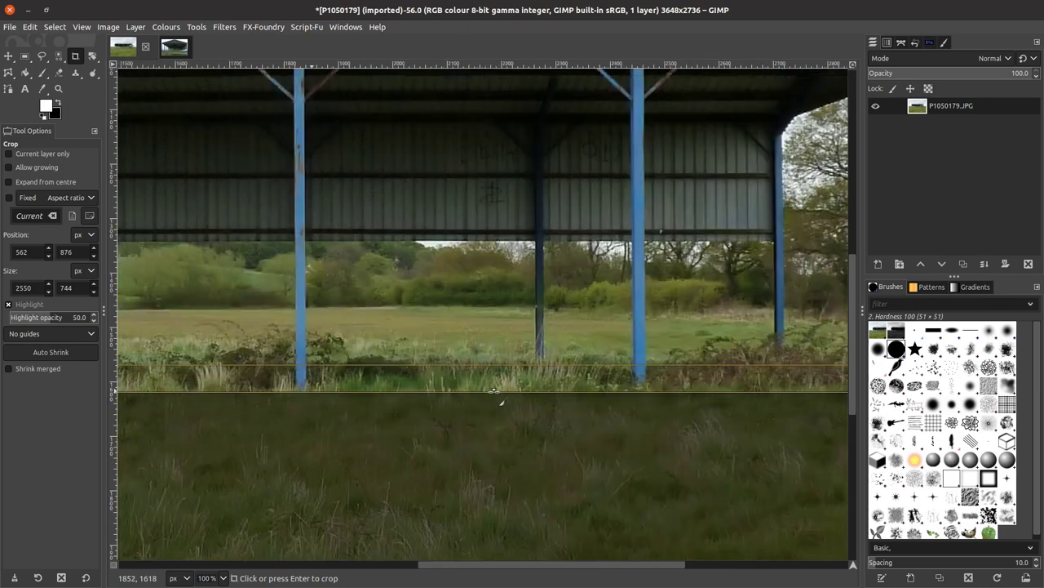
scroll(492, 390, "left", 1)
key("minus")
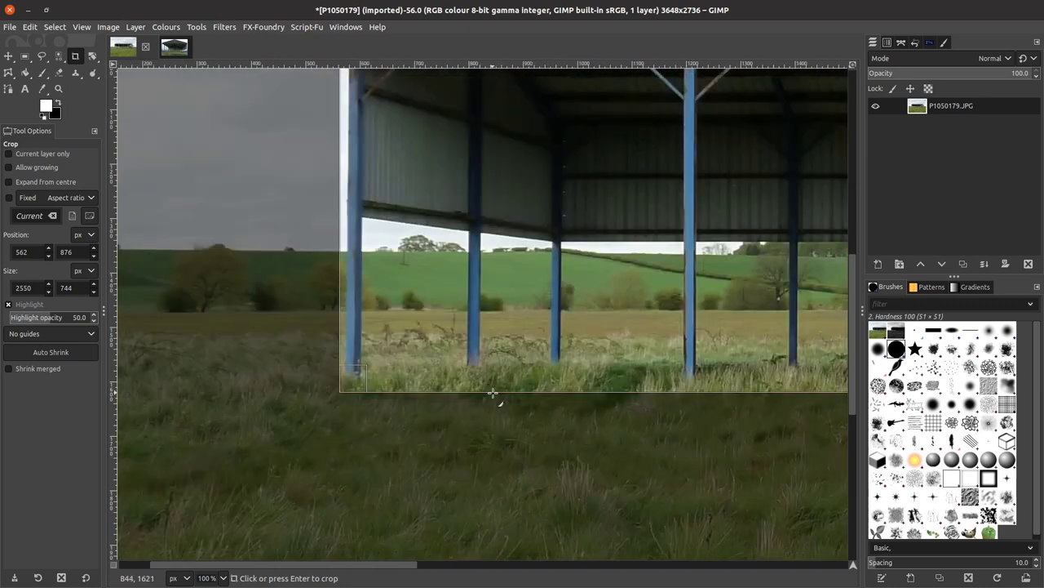
key("1")
key("minus")
key("minus")
key("minus")
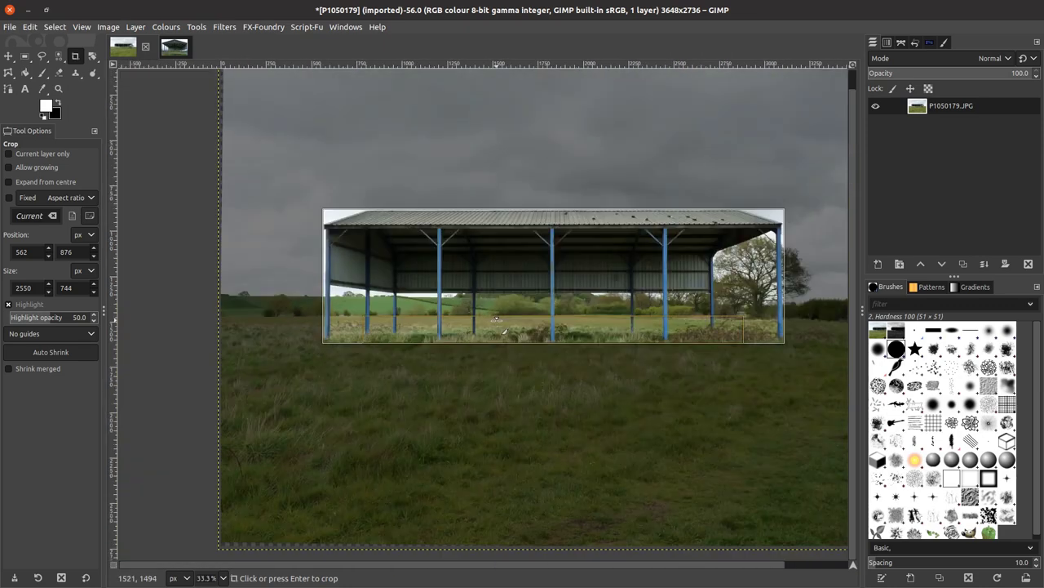
key("minus")
key("minus")
left_click(577, 287)
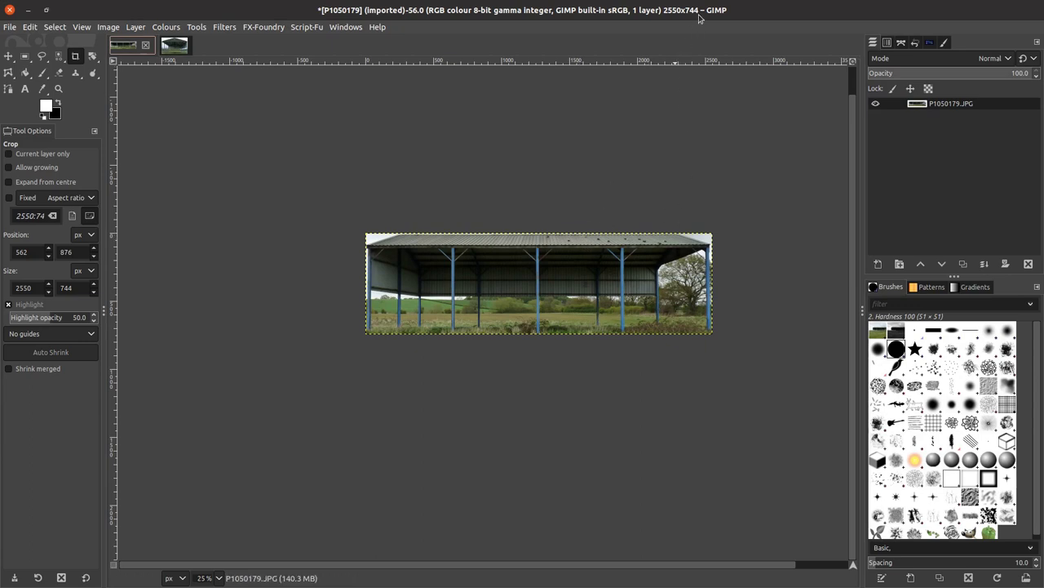
Return to the front-view photo P1050178 after a brief look at the cropped side view.
left_click(170, 45)
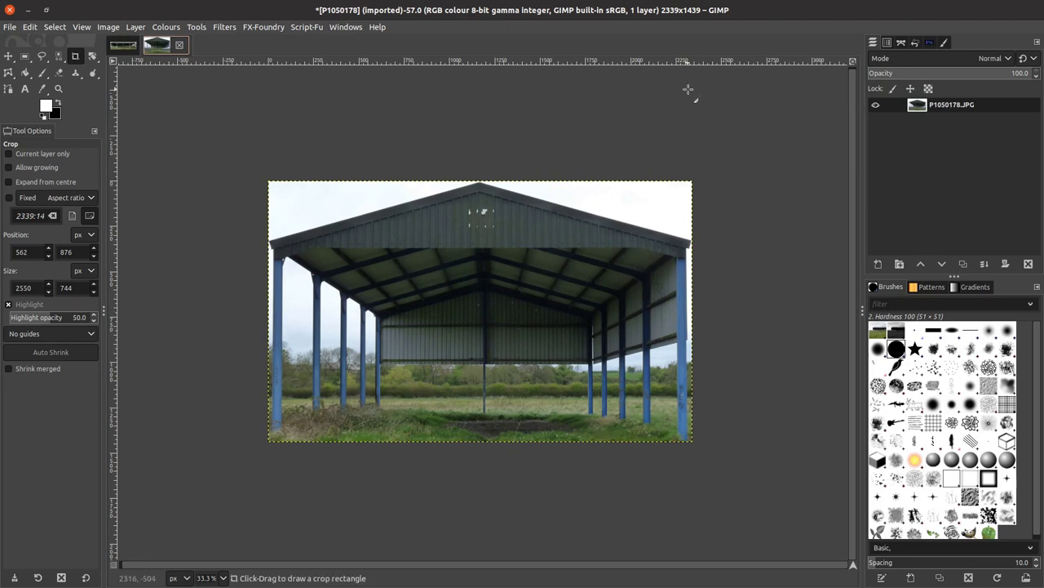
left_click(139, 46)
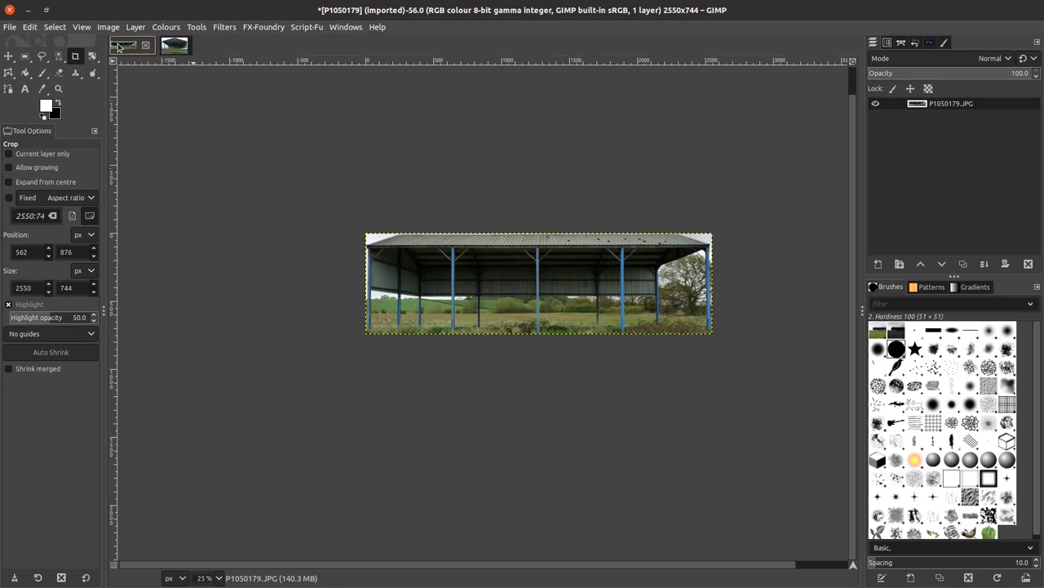
left_click(181, 50)
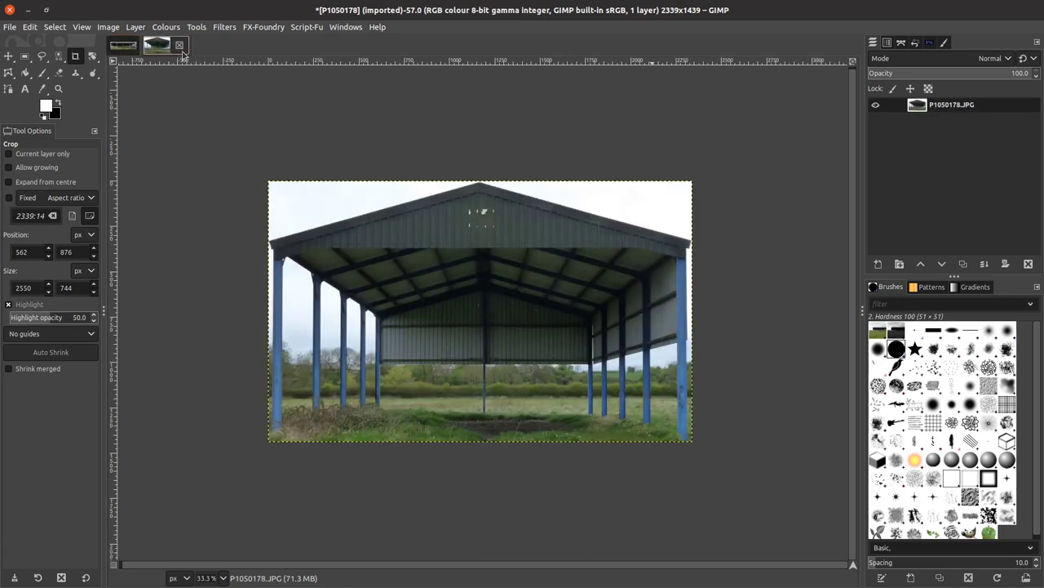
Scale the front photo to 744 px high, giving 1209 × 744 with proportions kept.
left_click(112, 28)
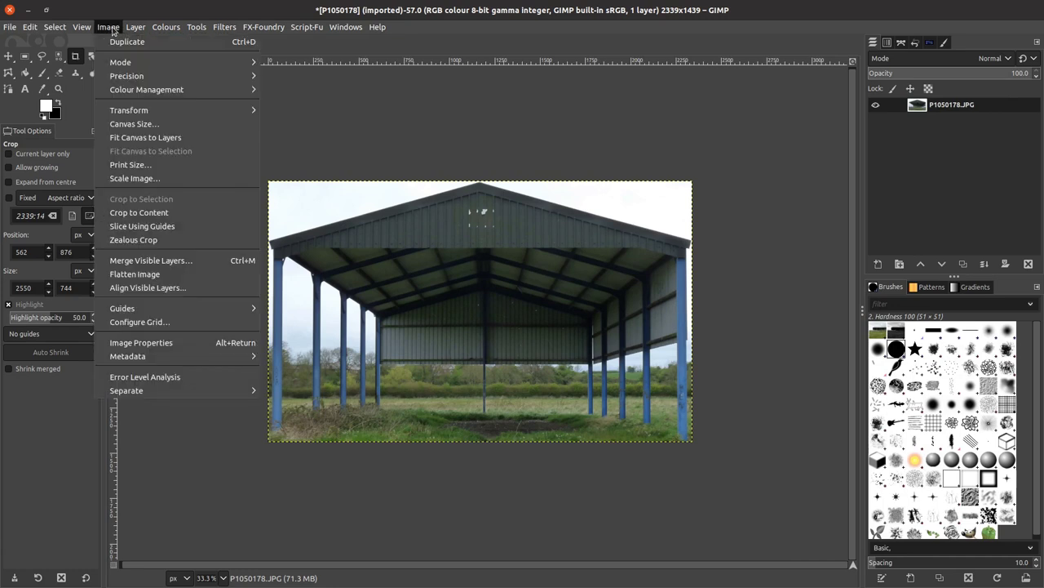
left_click(128, 178)
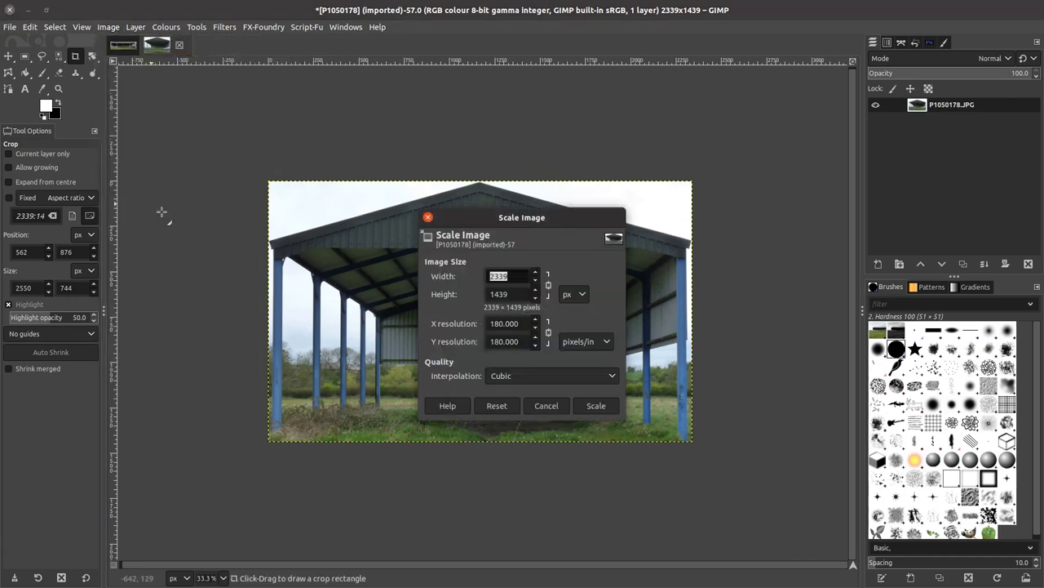
left_click(511, 295)
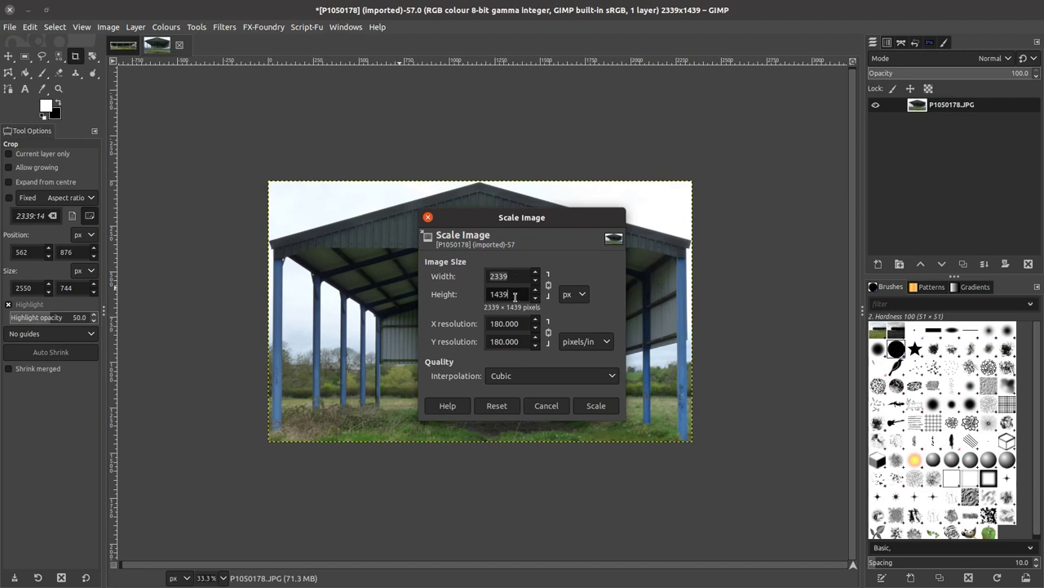
double_click(515, 296)
type("744")
left_click(494, 277)
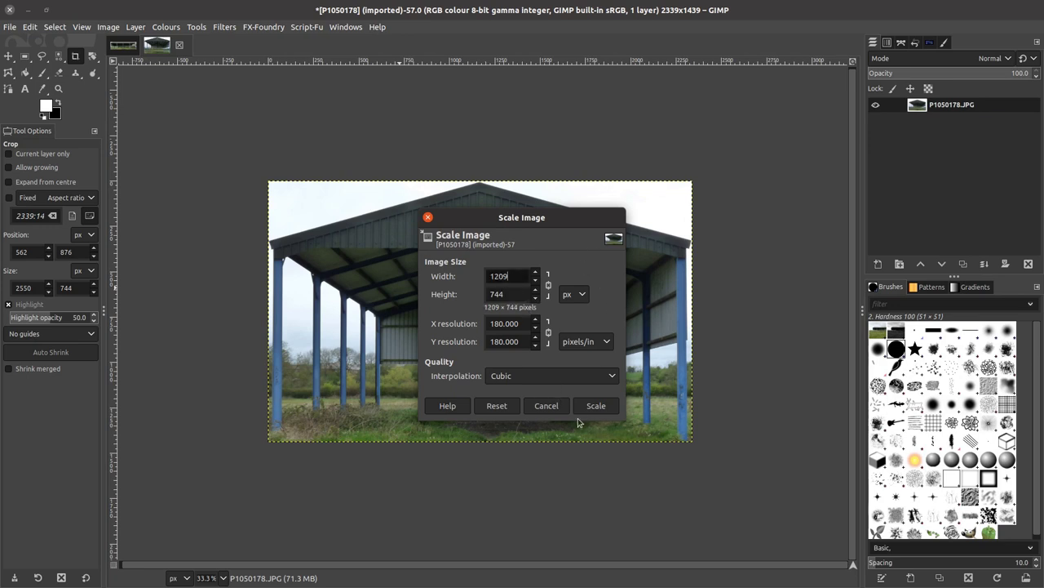
left_click(595, 406)
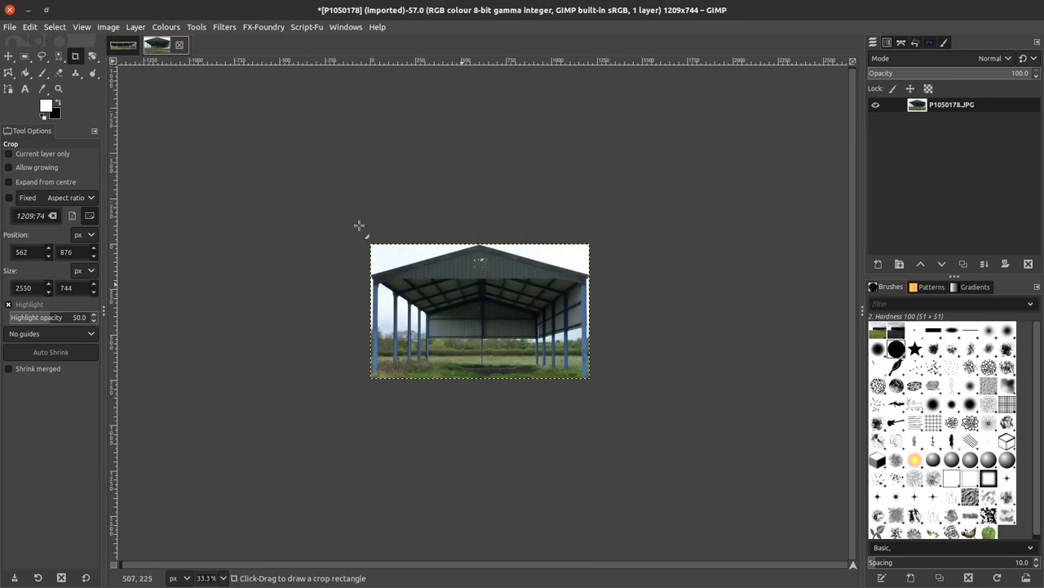
Compare the two 744-px-high photos, ending on the cropped side view P1050179.
left_click(122, 47)
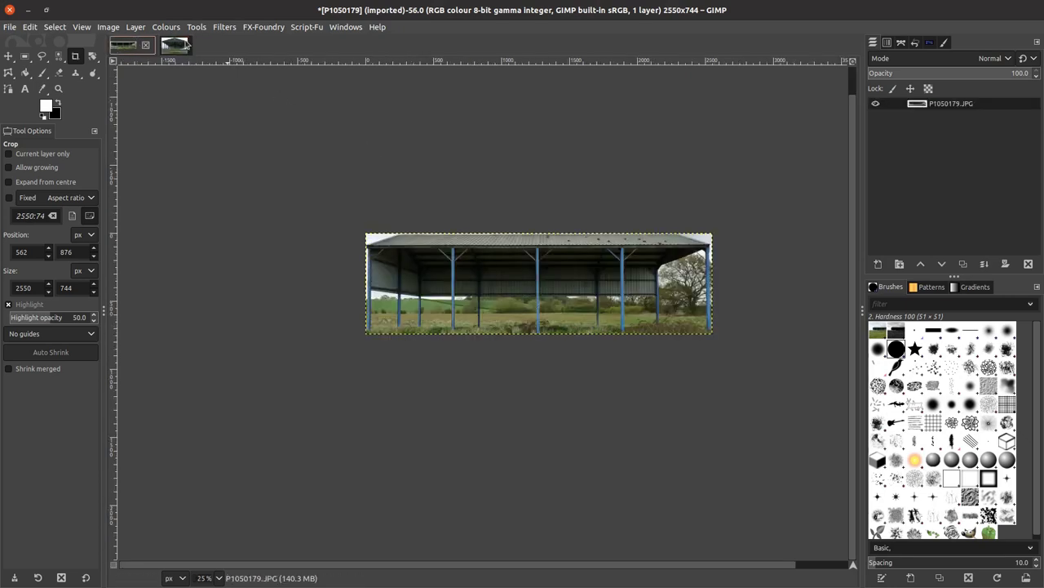
left_click(168, 45)
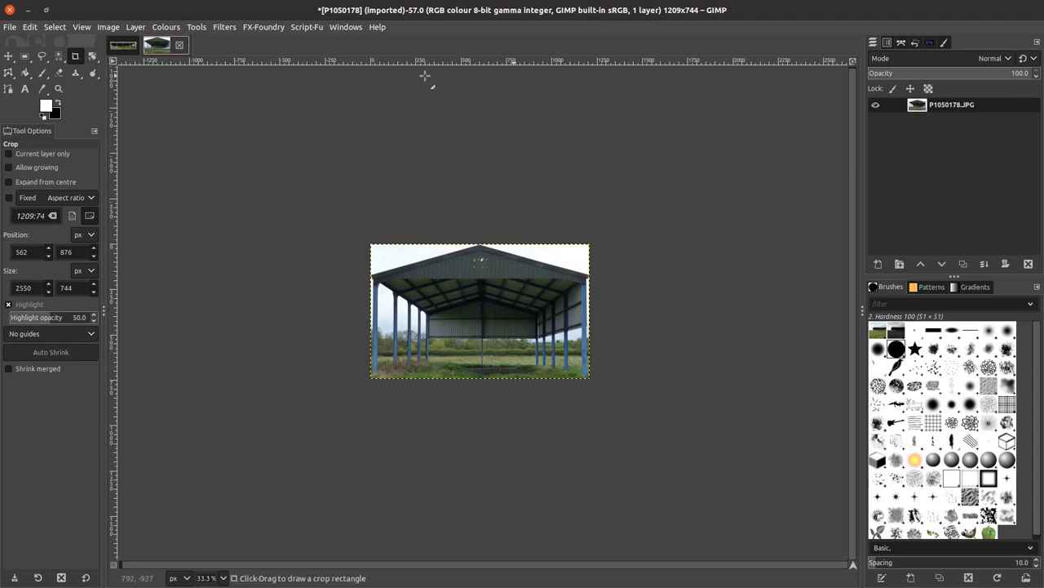
left_click(123, 45)
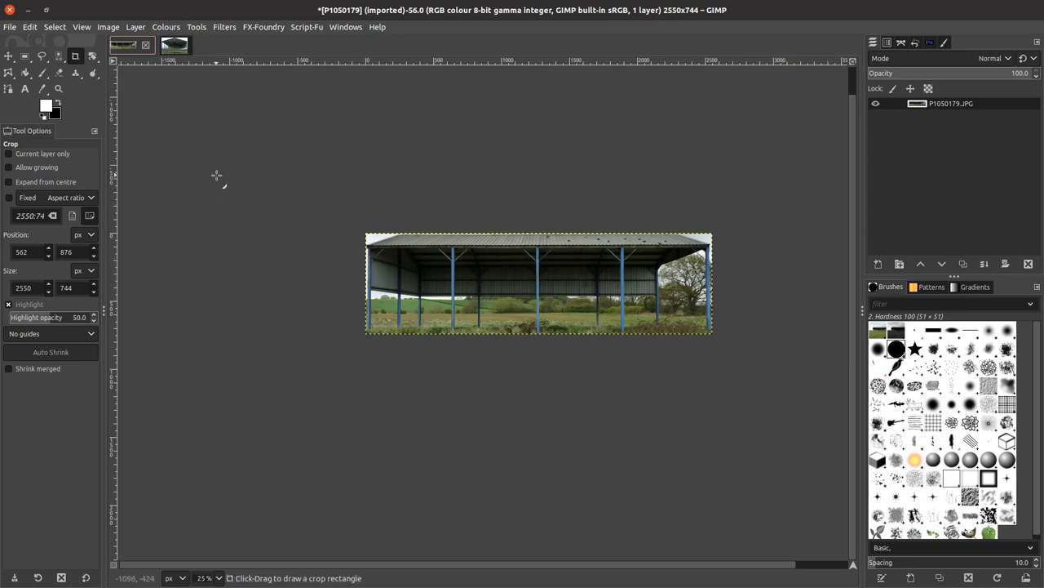
left_click(183, 49)
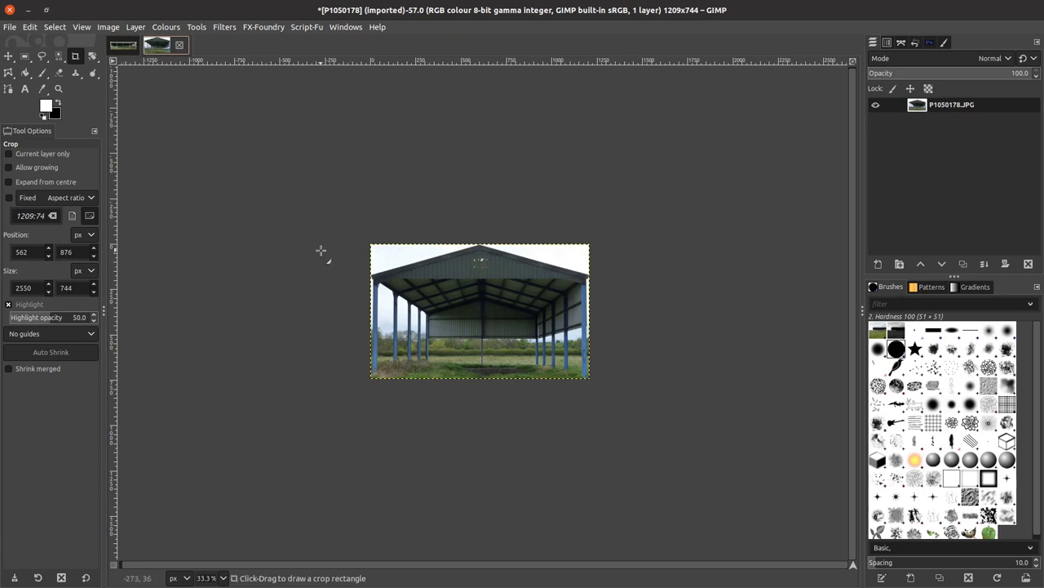
left_click(123, 48)
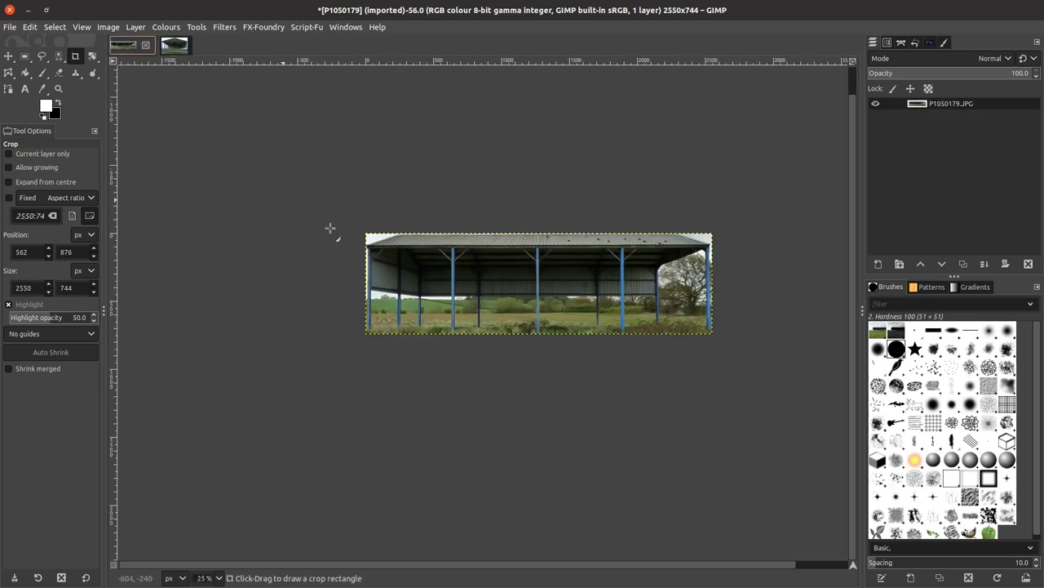
Check the front photo's width before resizing the side image's canvas.
left_click(111, 28)
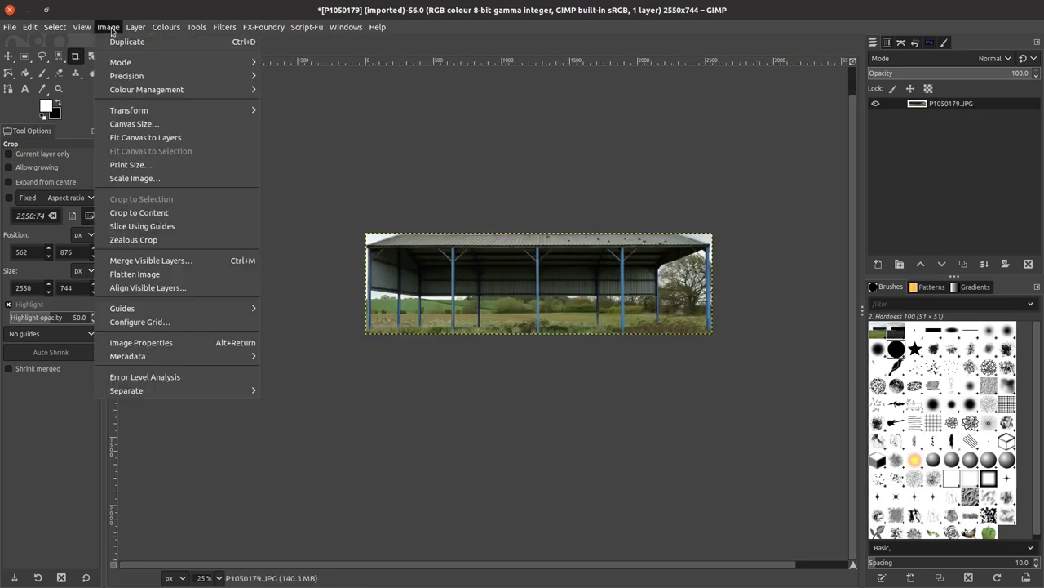
left_click(122, 125)
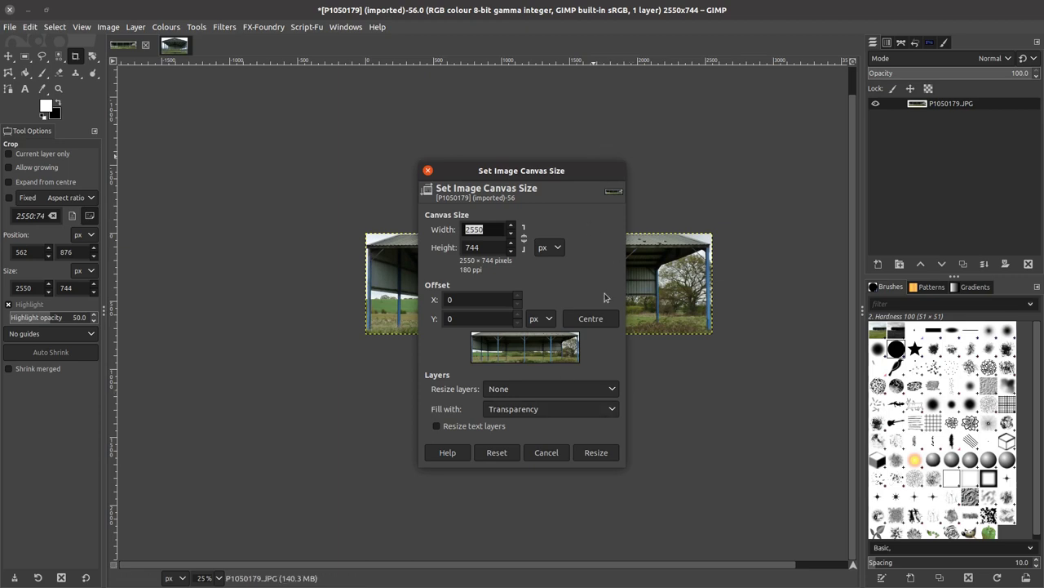
left_click(123, 47)
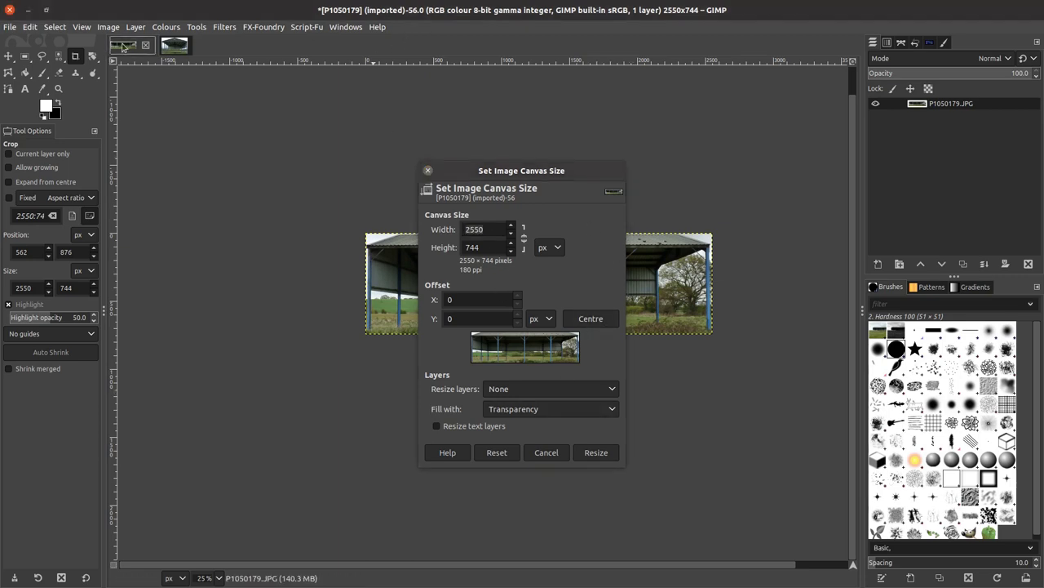
left_click(547, 452)
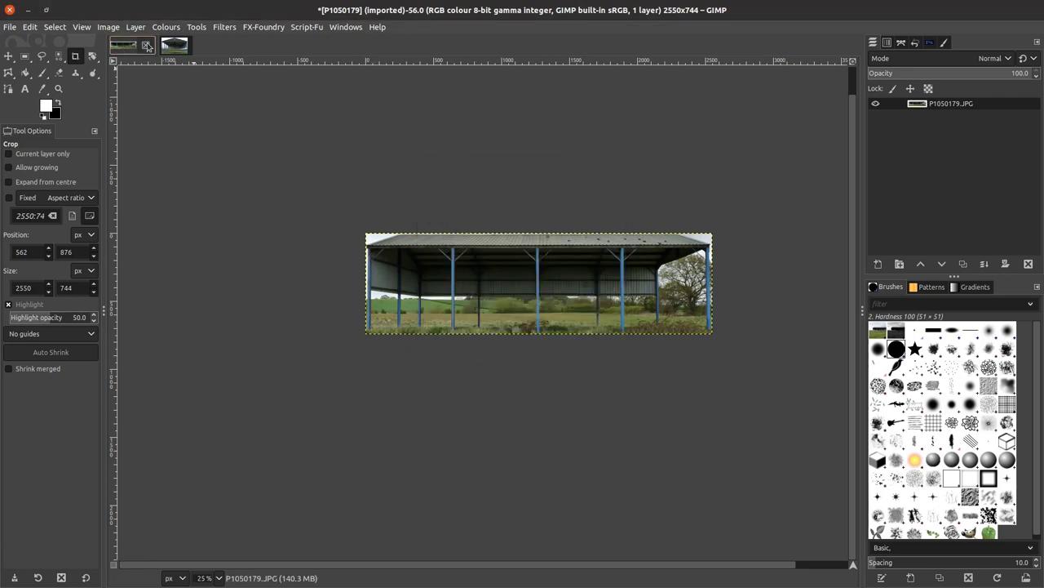
left_click(174, 46)
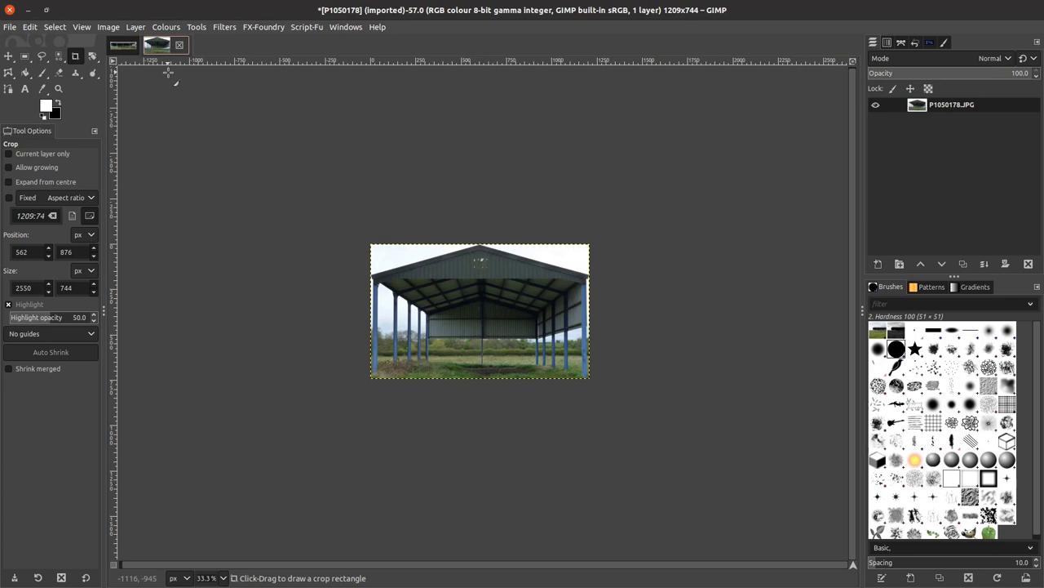
left_click(124, 46)
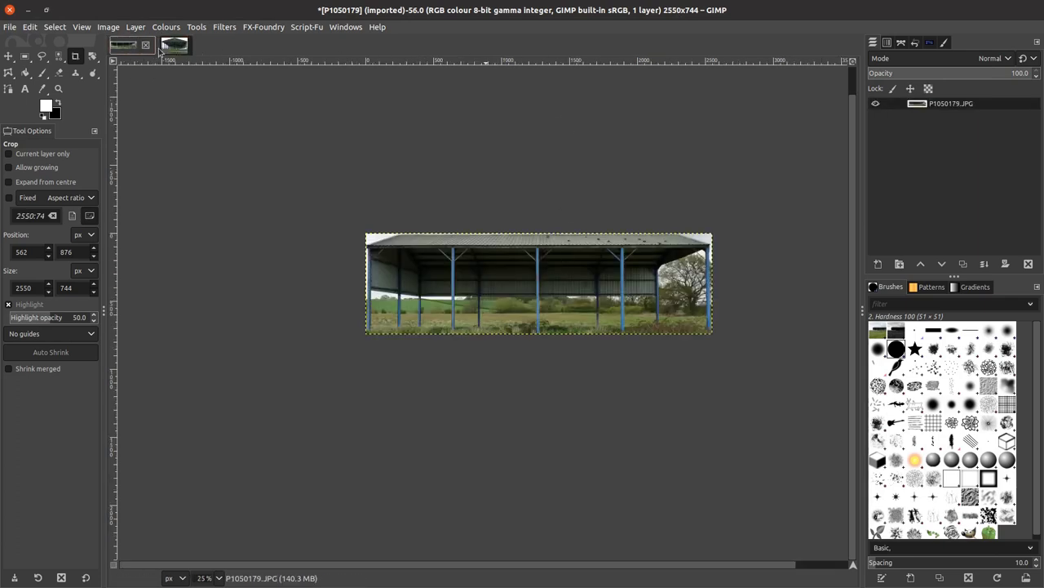
Widen the side image's canvas from 2550 to 3850 px wide, keeping 744 height and offset 0.
left_click(106, 27)
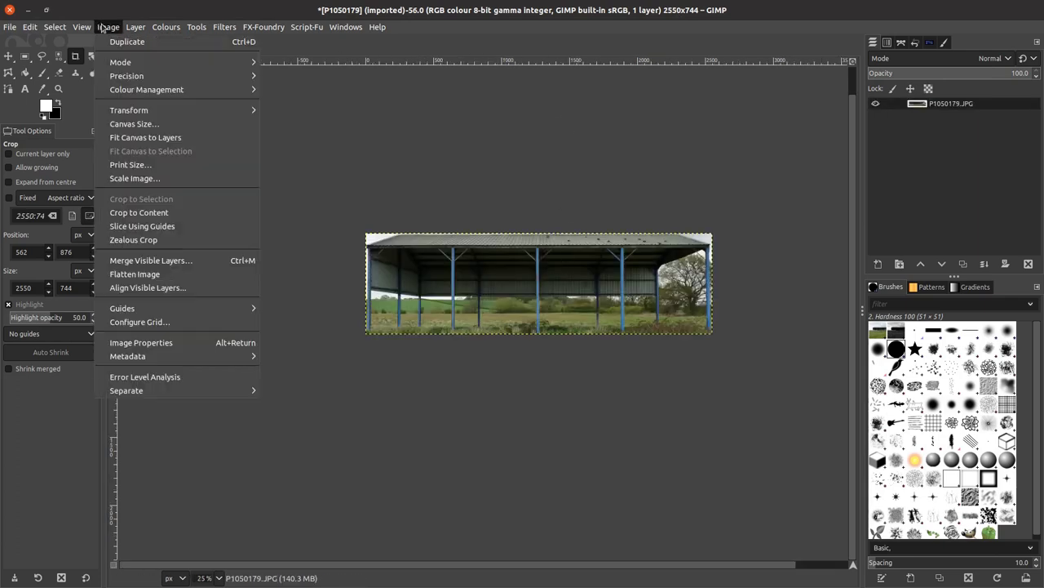
left_click(123, 123)
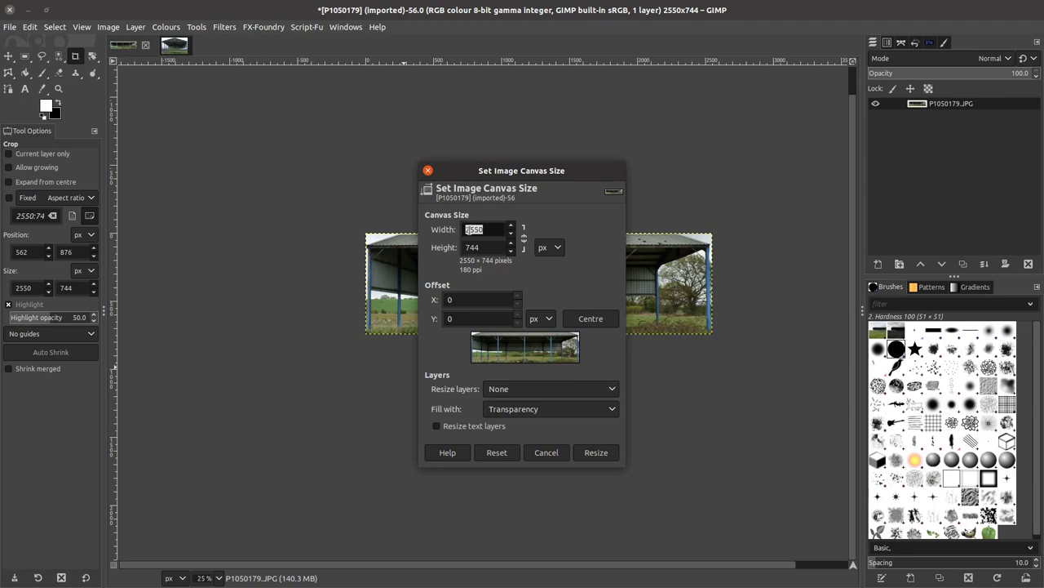
left_click(472, 230)
key("BackSpace")
key("BackSpace")
left_click(593, 455)
left_click(596, 442)
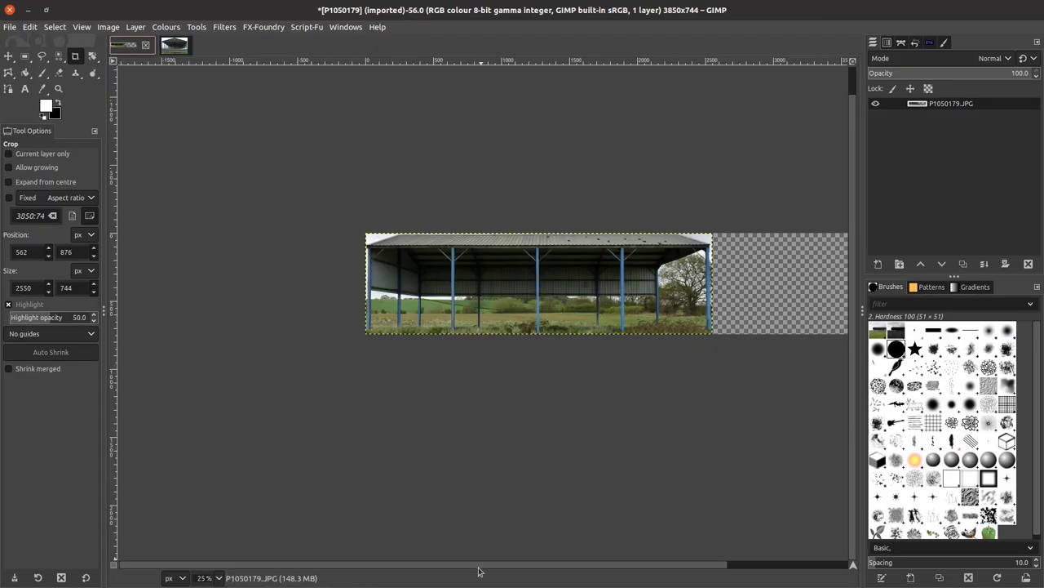
Copy the front barn photo into the side-view image as a new layer, P1050178.JPG copy.
left_click_drag(479, 564, 546, 579)
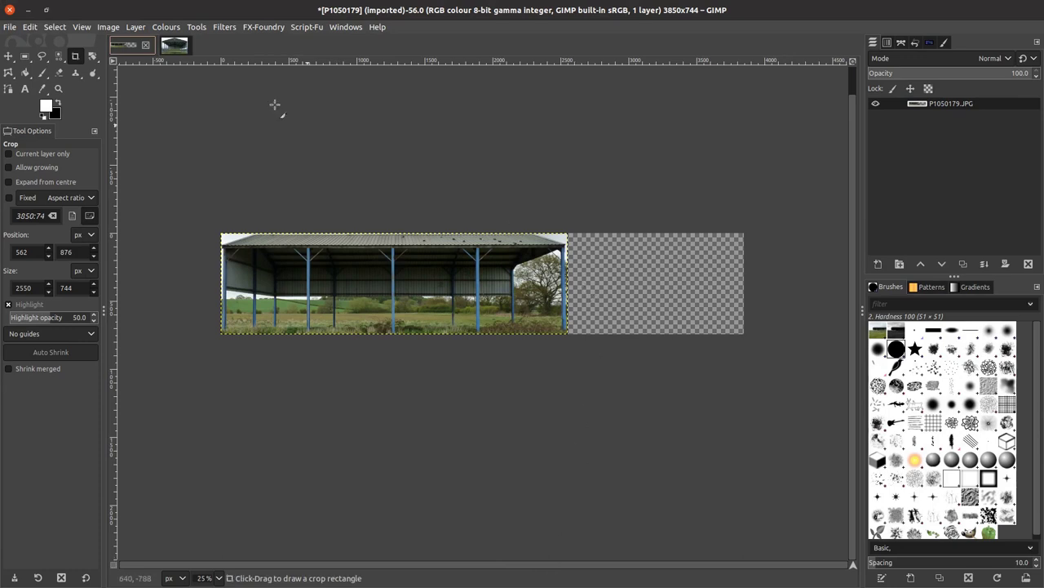
left_click(170, 45)
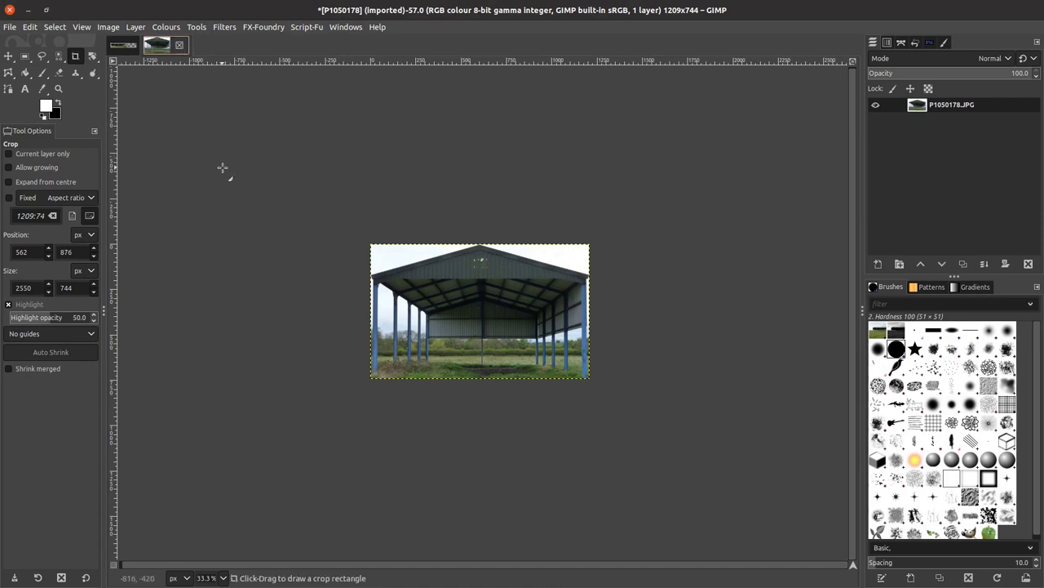
key("ctrl+c")
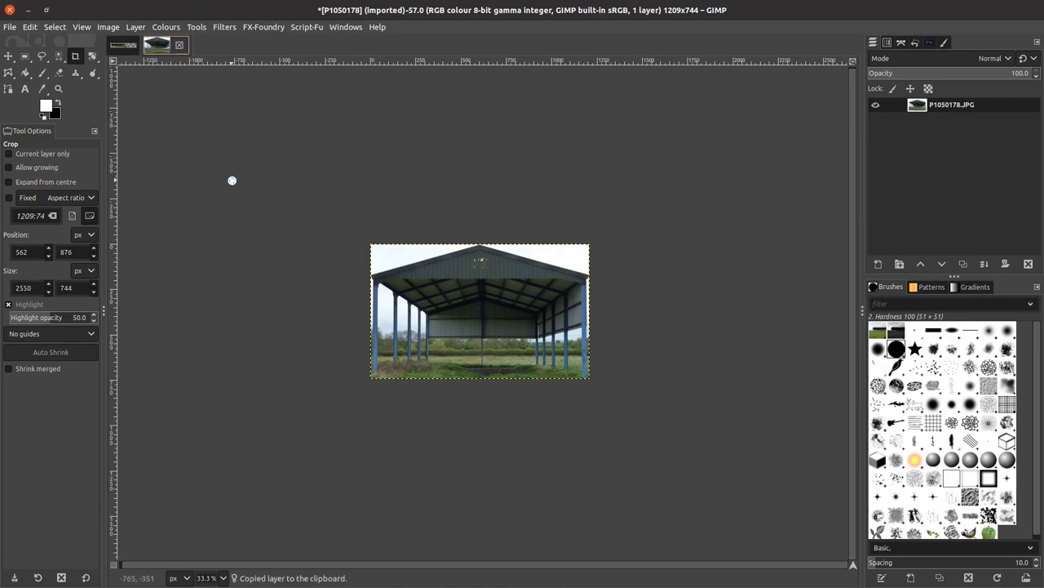
left_click(123, 45)
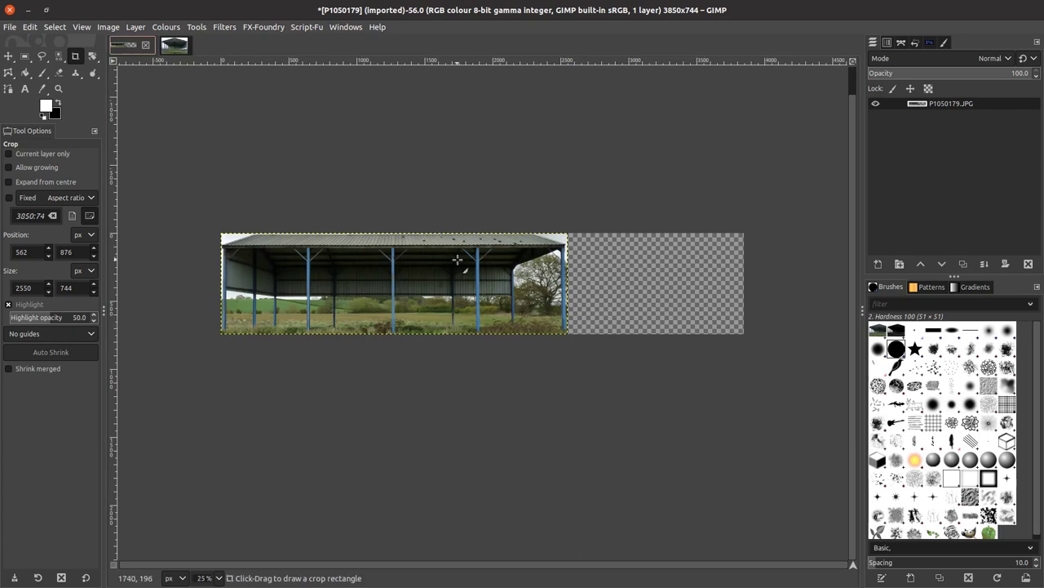
key("ctrl+v")
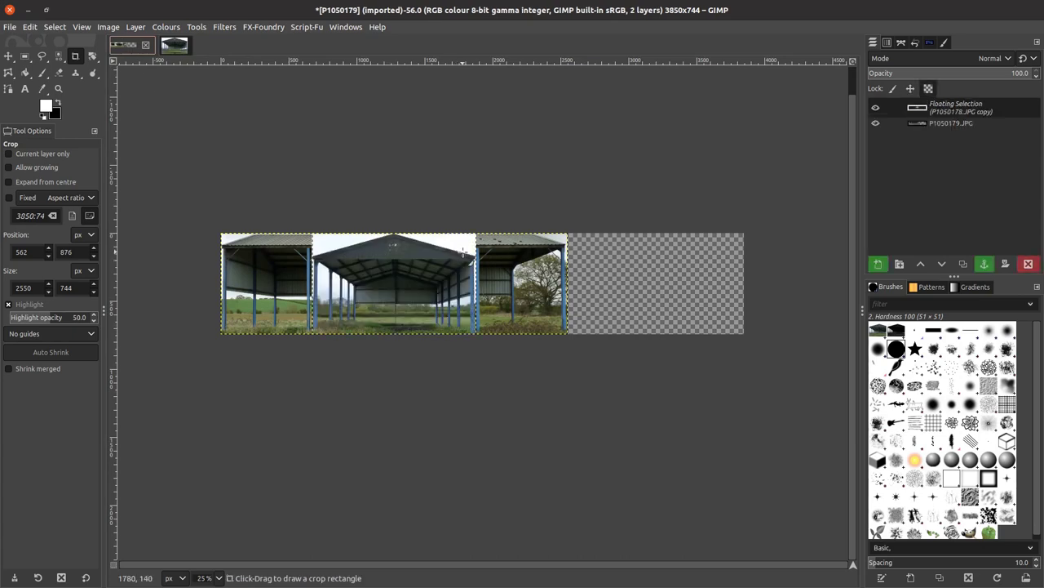
left_click(879, 265)
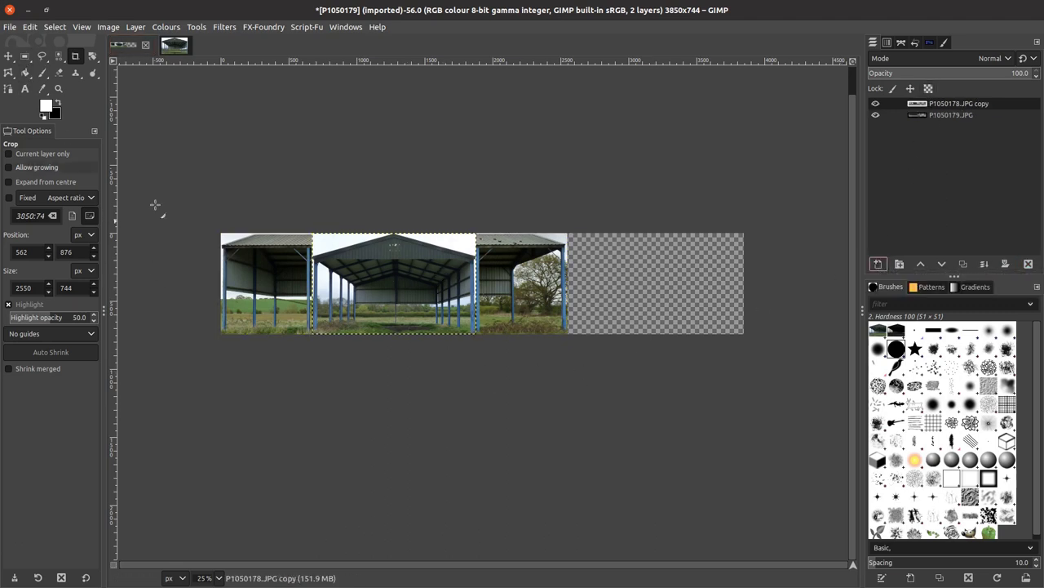
Slide the P1050178.JPG copy front photo into the empty transparent strip at the canvas's right end.
left_click(8, 57)
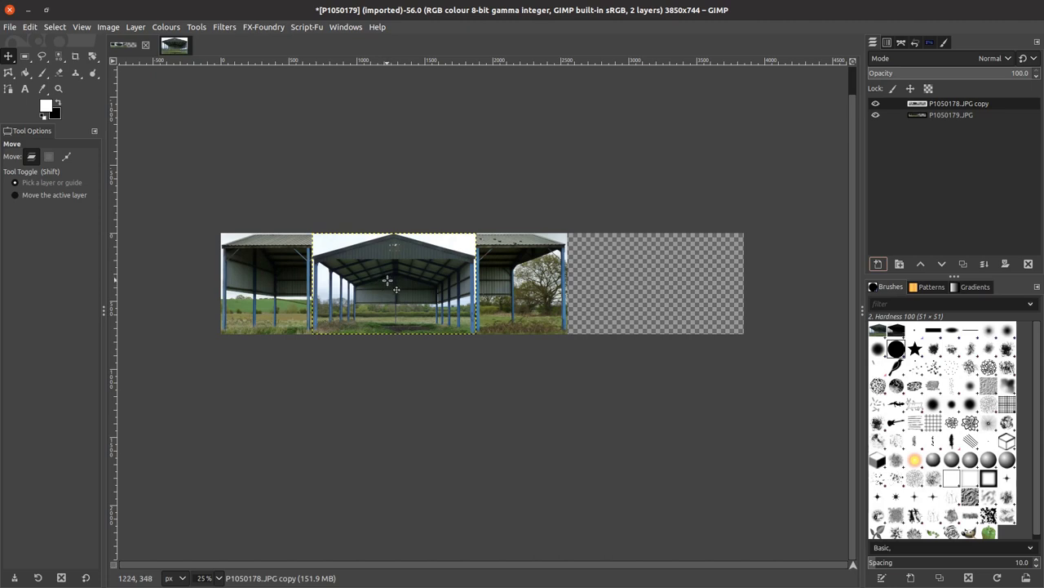
left_click_drag(439, 282, 700, 303)
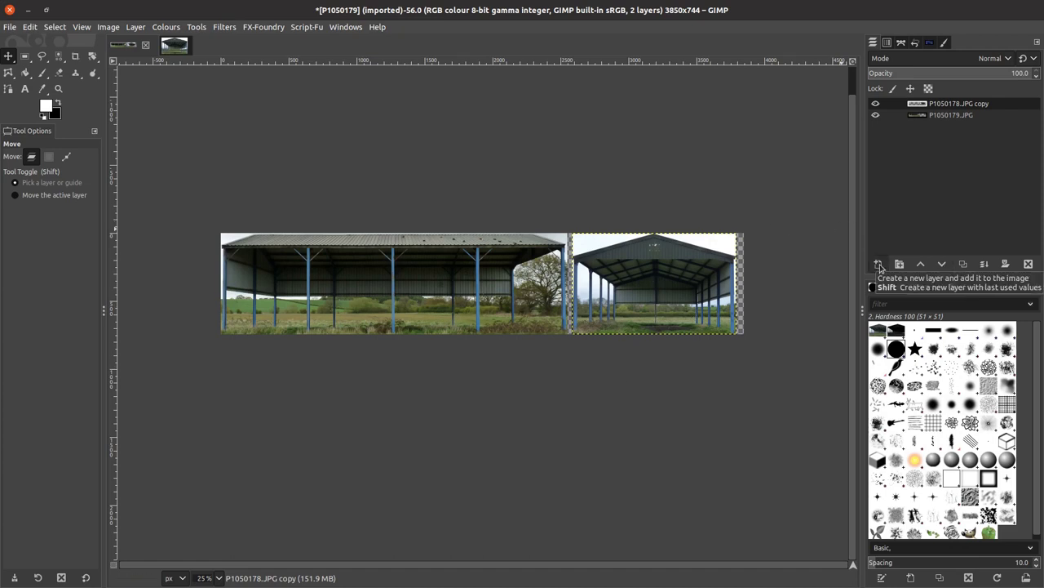
Add a white-filled Shadow2 layer and lower it to the bottom of the layer stack.
left_click(879, 265)
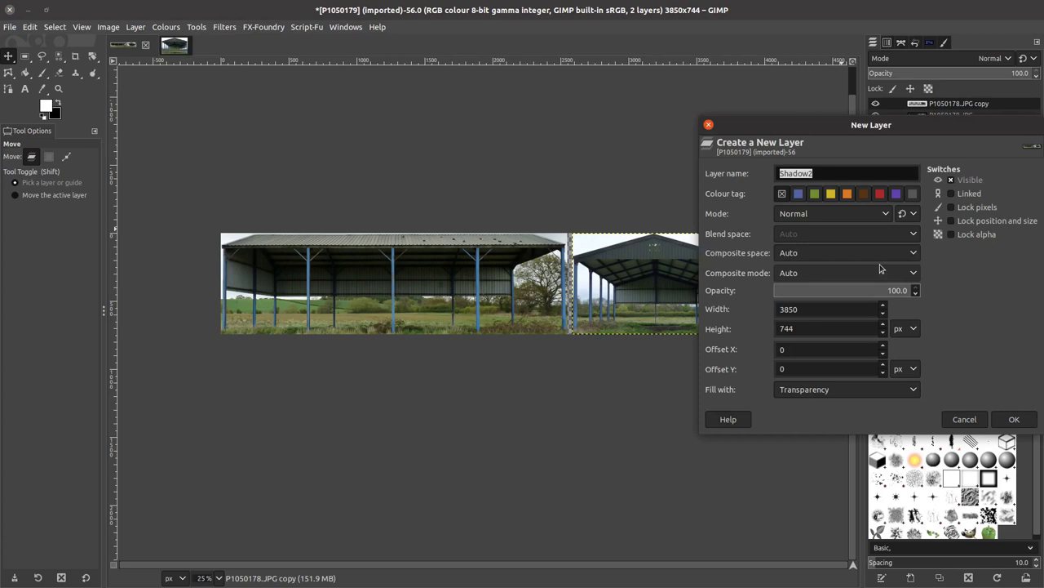
left_click(796, 391)
left_click(792, 372)
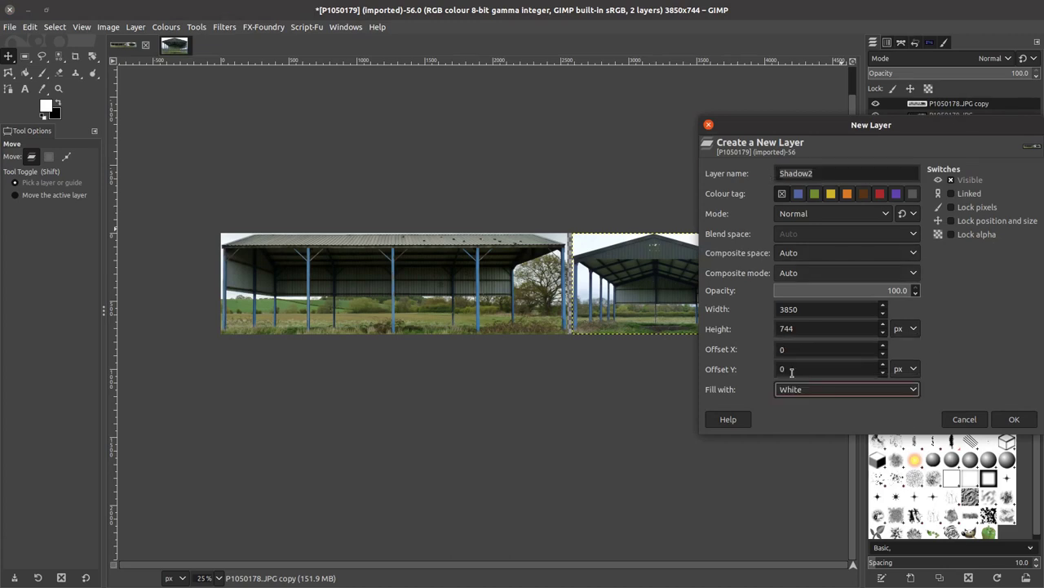
left_click(1014, 419)
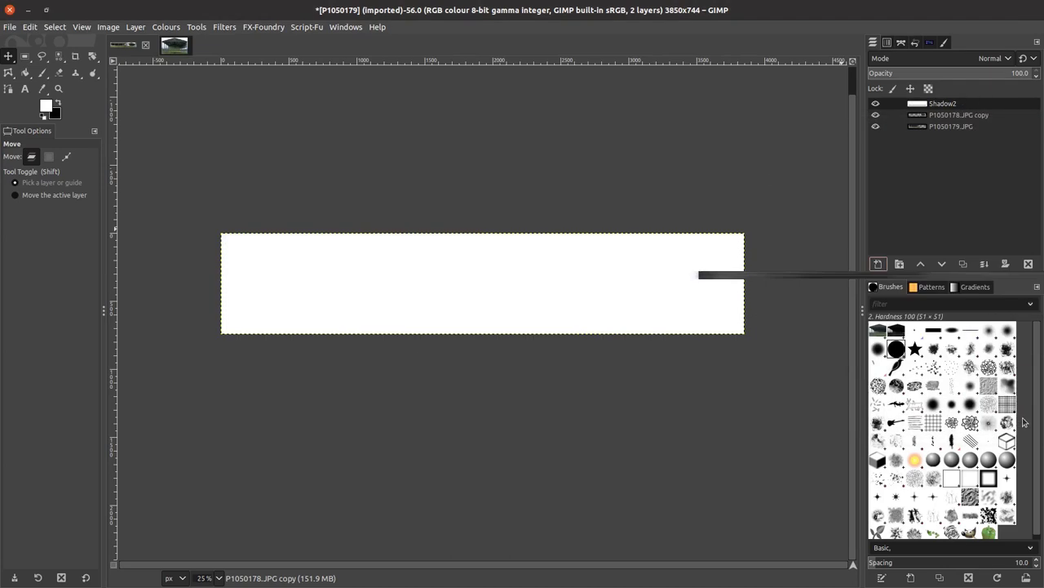
left_click(943, 265)
left_click(942, 265)
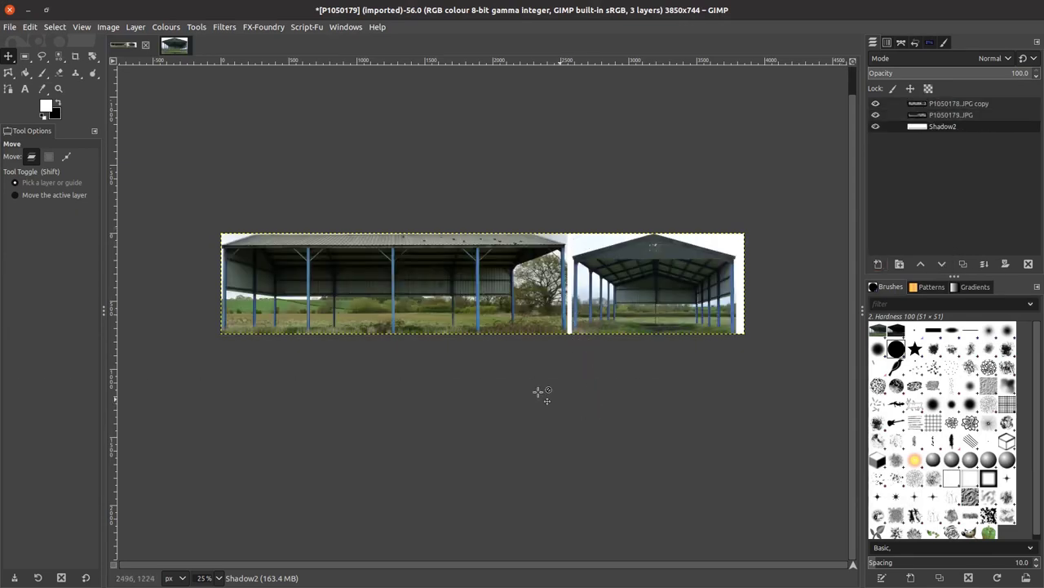
Crop the image around both barn photos to 3804×744.
left_click(75, 58)
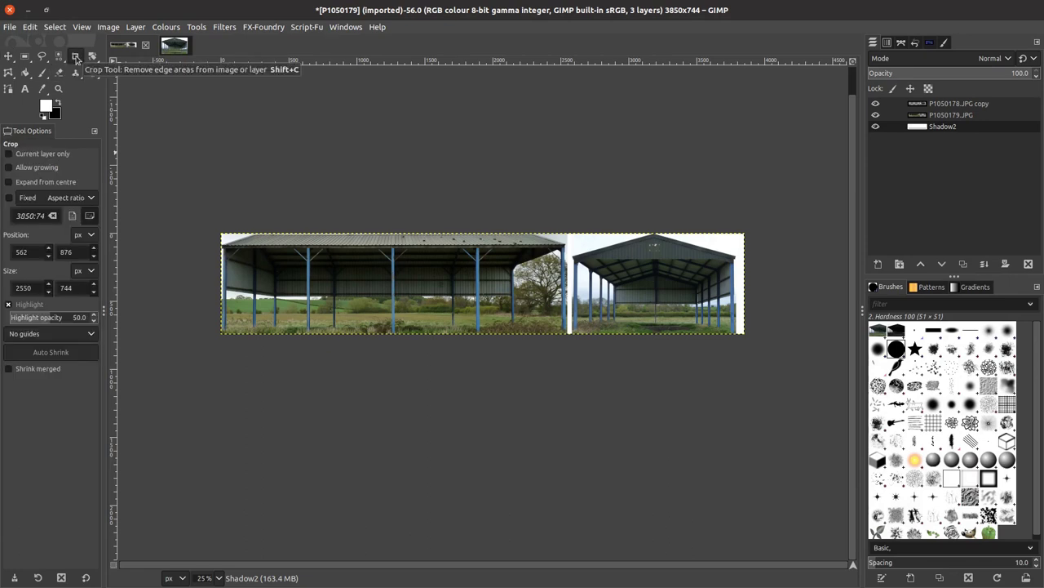
left_click_drag(216, 208, 738, 363)
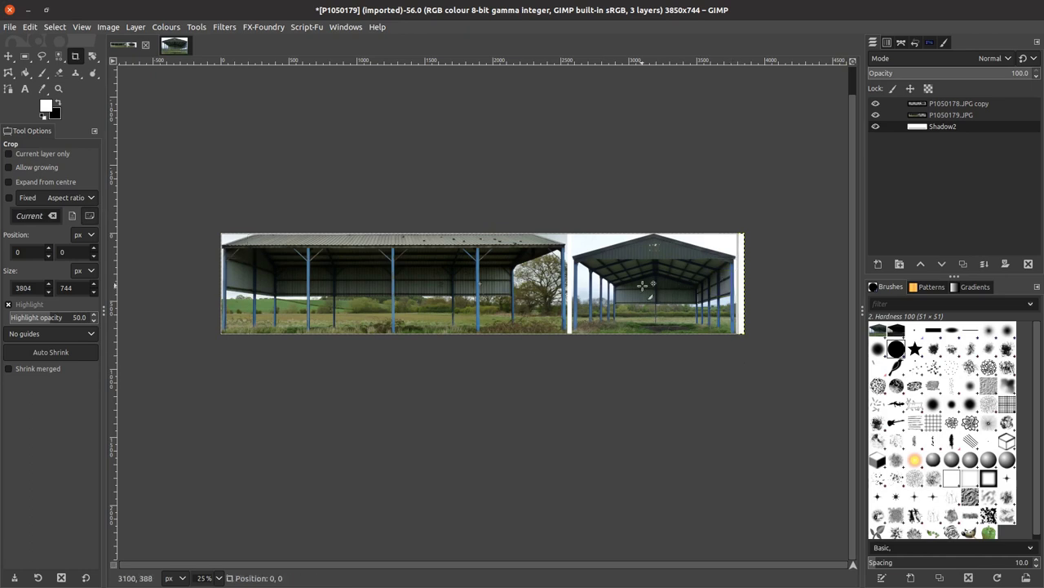
key("Return")
key("m")
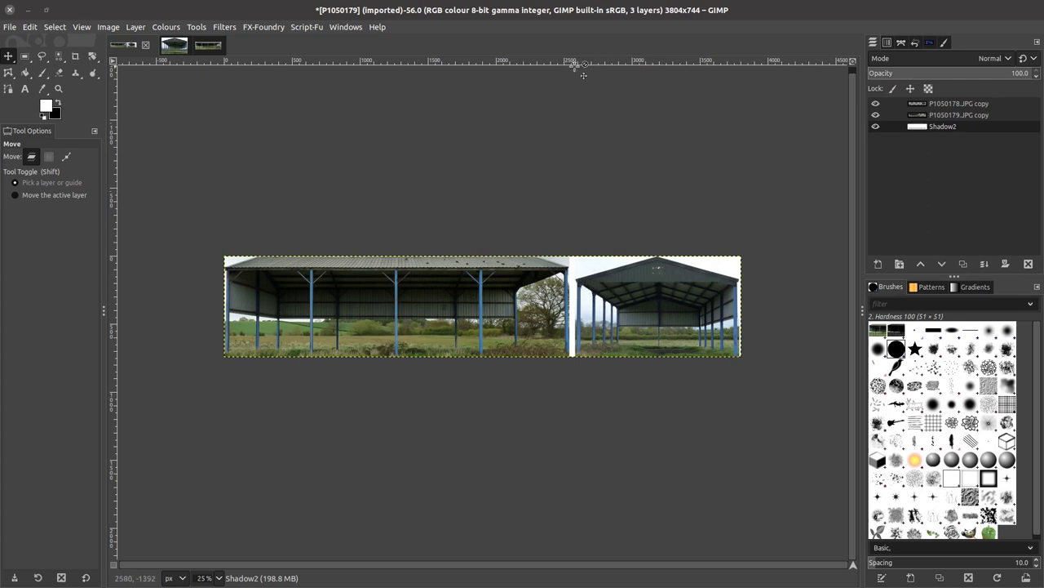
Align a horizontal guide with the front barn's eave line, then select the P1050179.JPG copy layer.
left_click_drag(568, 61, 555, 283)
key("super")
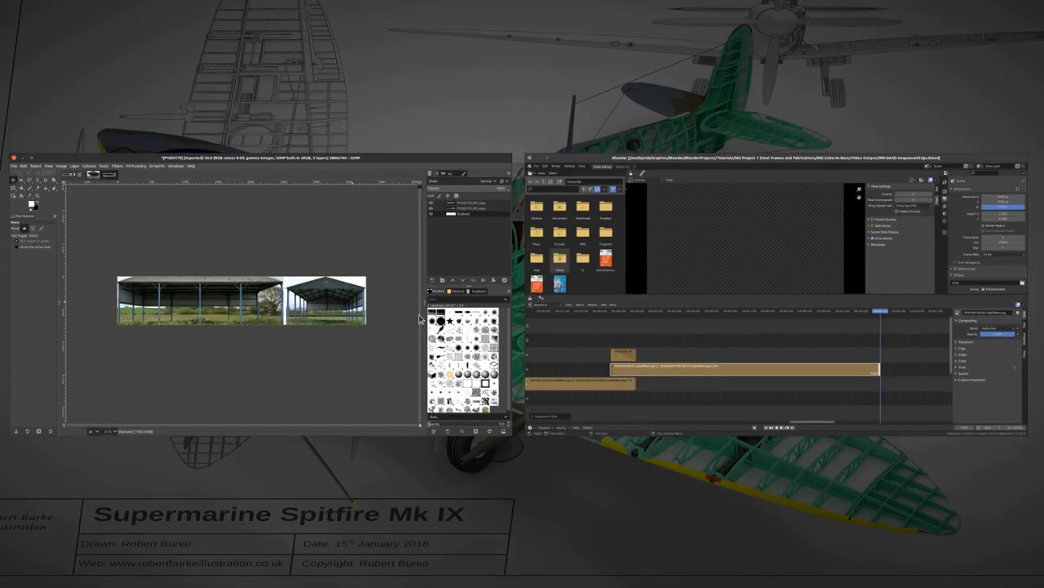
left_click(350, 331)
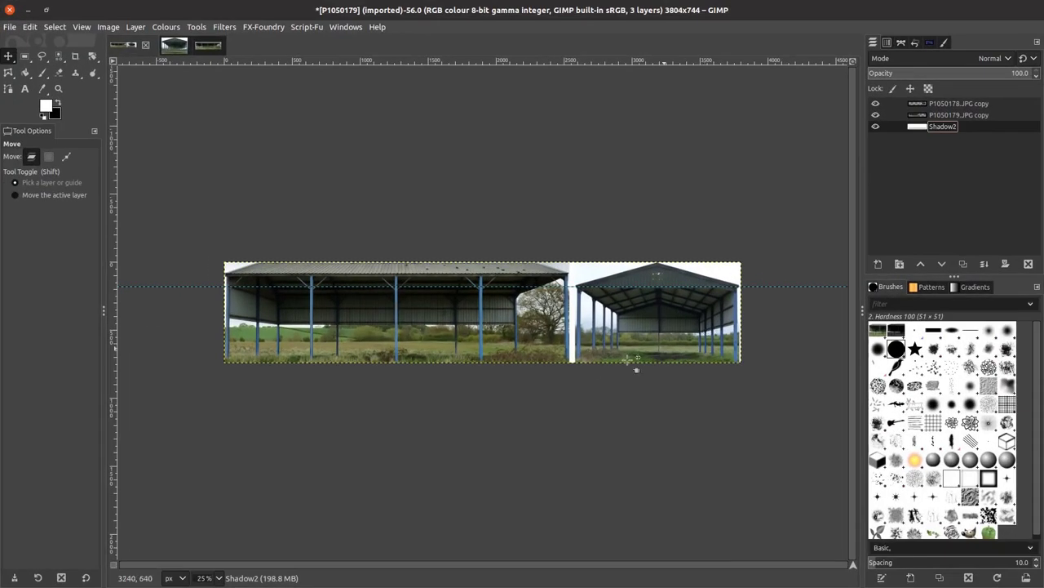
scroll(628, 359, "up", 1)
scroll(628, 343, "up", 4)
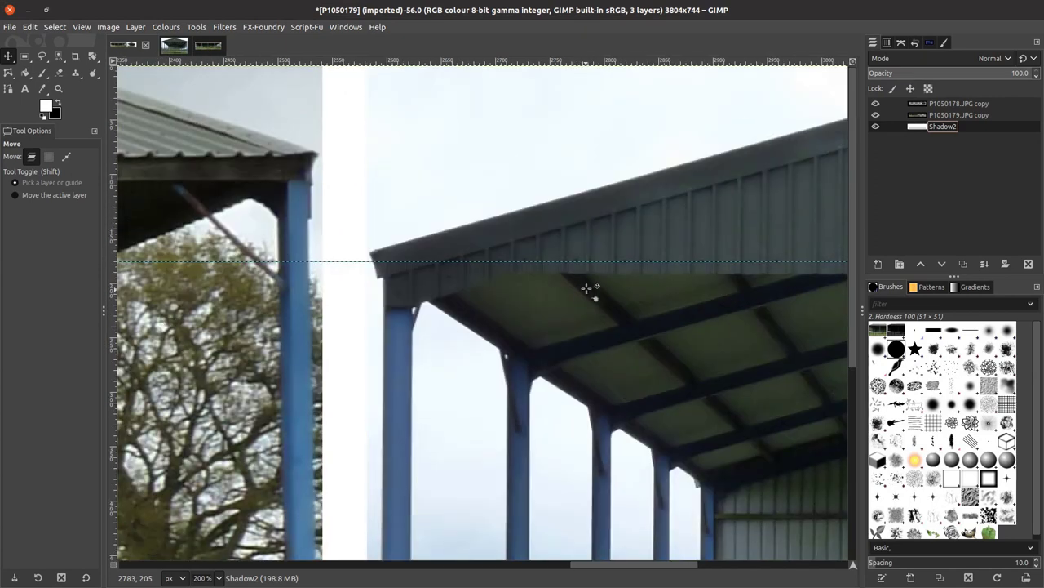
left_click_drag(594, 262, 591, 272)
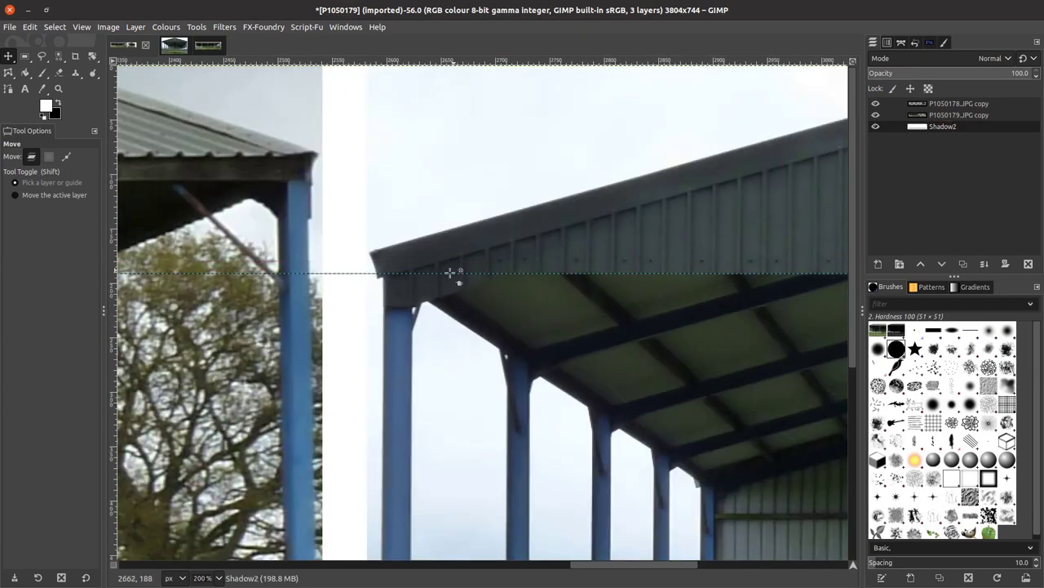
left_click_drag(399, 272, 398, 257)
scroll(718, 310, "down", 4, "ctrl")
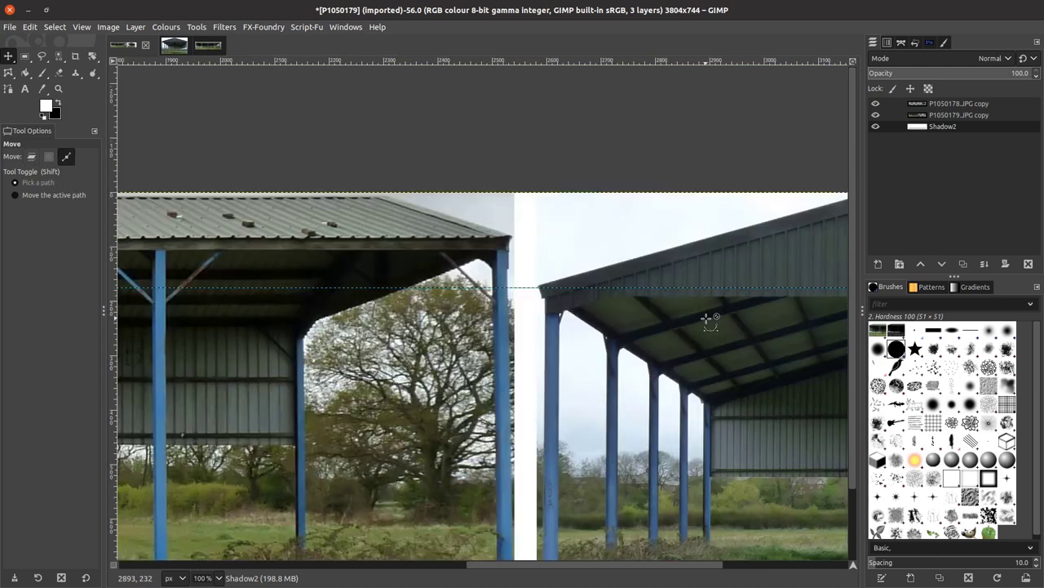
scroll(689, 314, "down", 2, "ctrl")
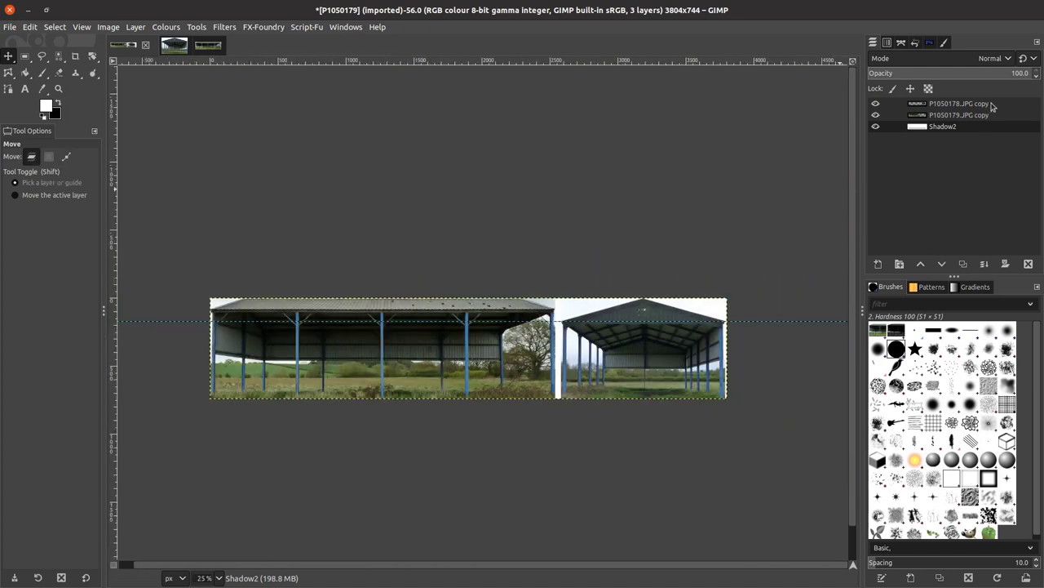
left_click(964, 117)
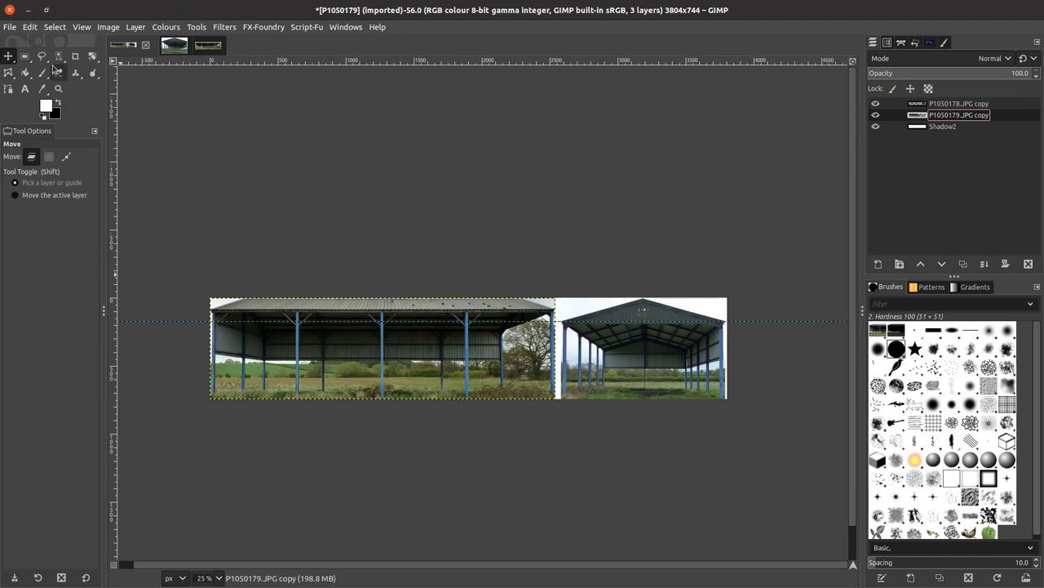
Begin scaling the P1050179.JPG copy side layer with locked aspect ratio, previewing 2541×744.
left_click(92, 55)
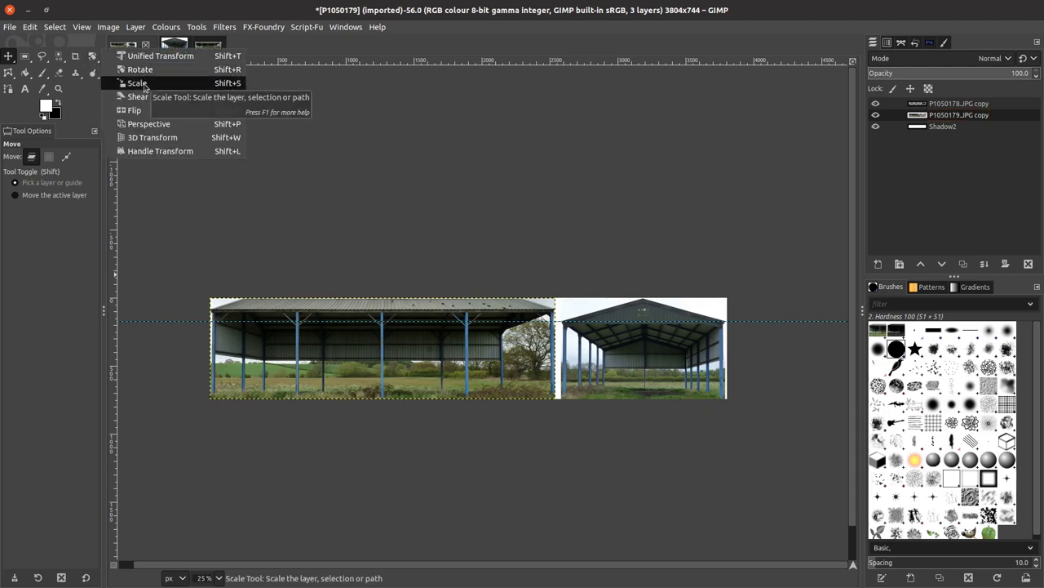
left_click(143, 85)
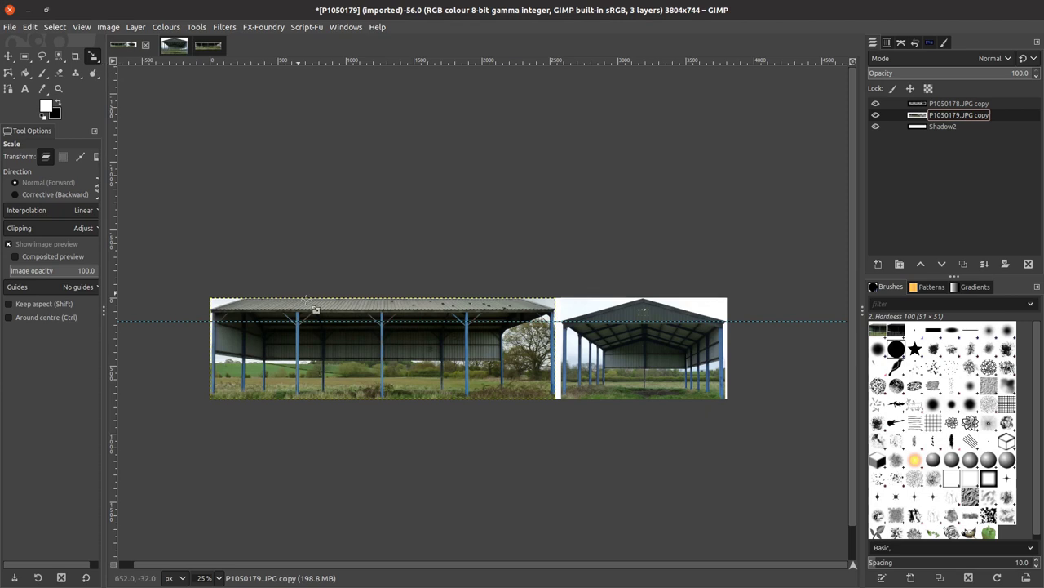
left_click(377, 359)
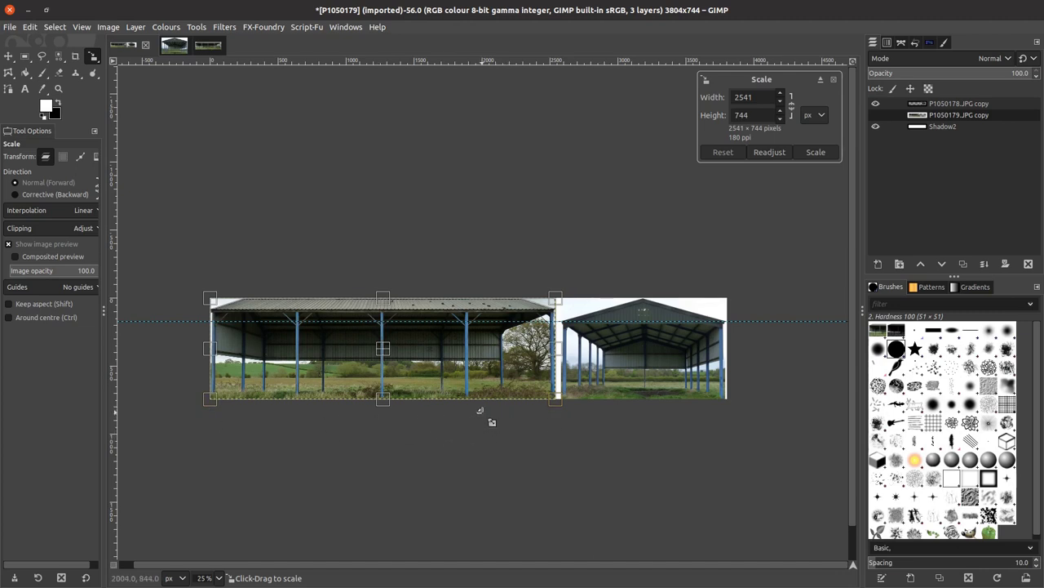
left_click(793, 105)
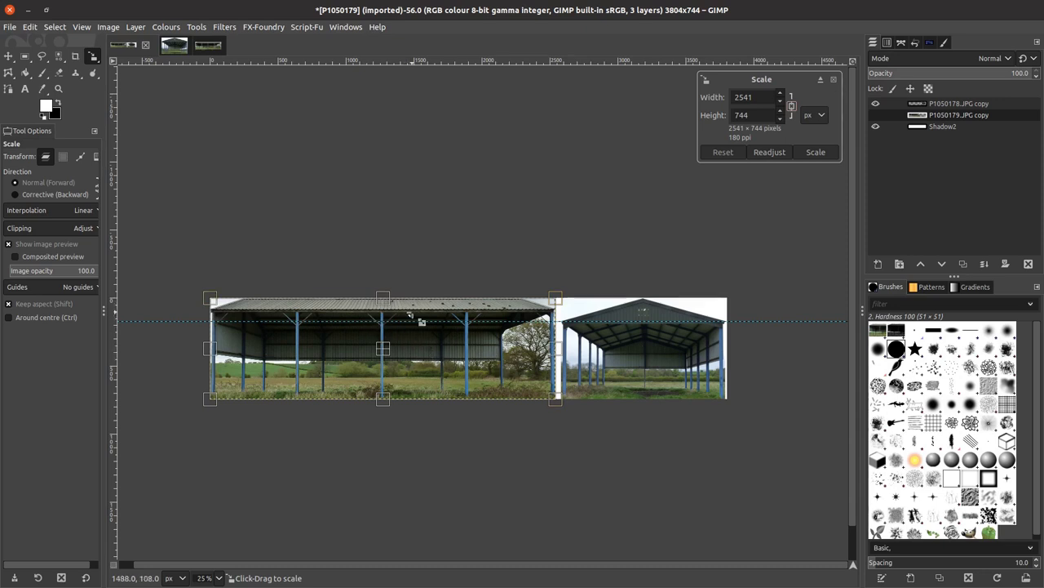
scroll(385, 329, "up", 1)
scroll(381, 327, "up", 2)
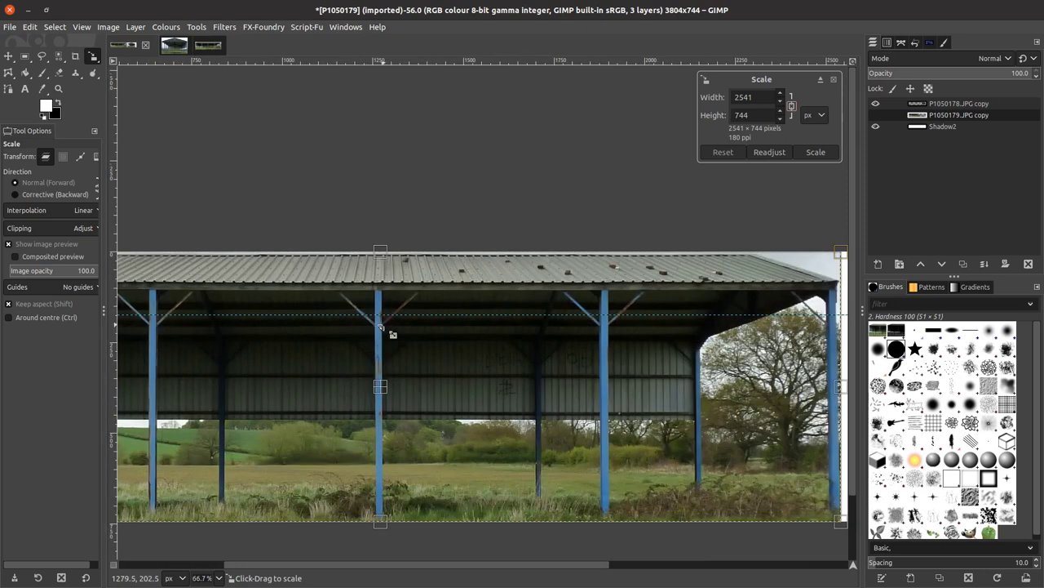
scroll(382, 412, "up", 1)
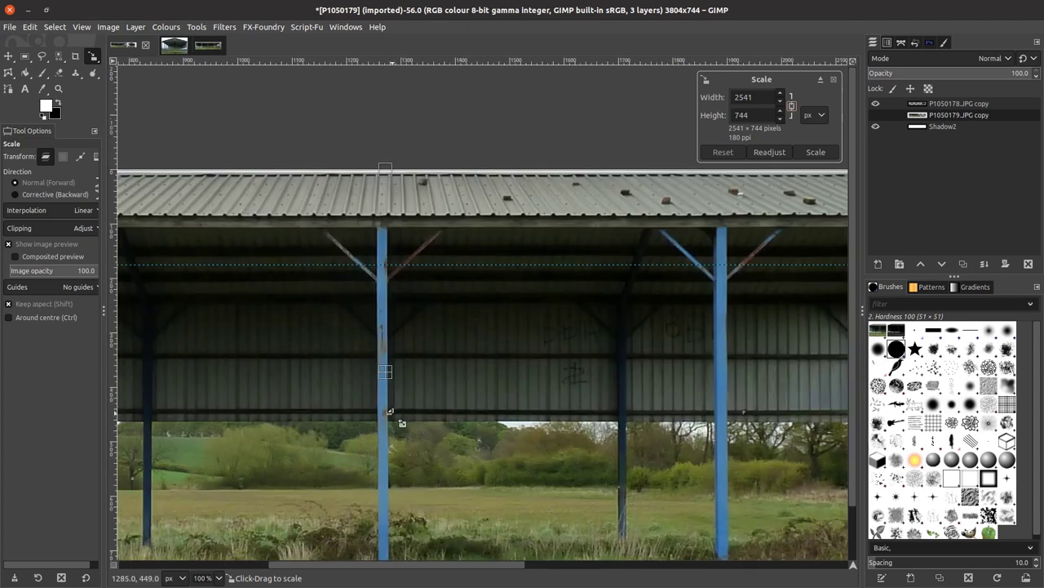
left_click_drag(392, 411, 405, 491)
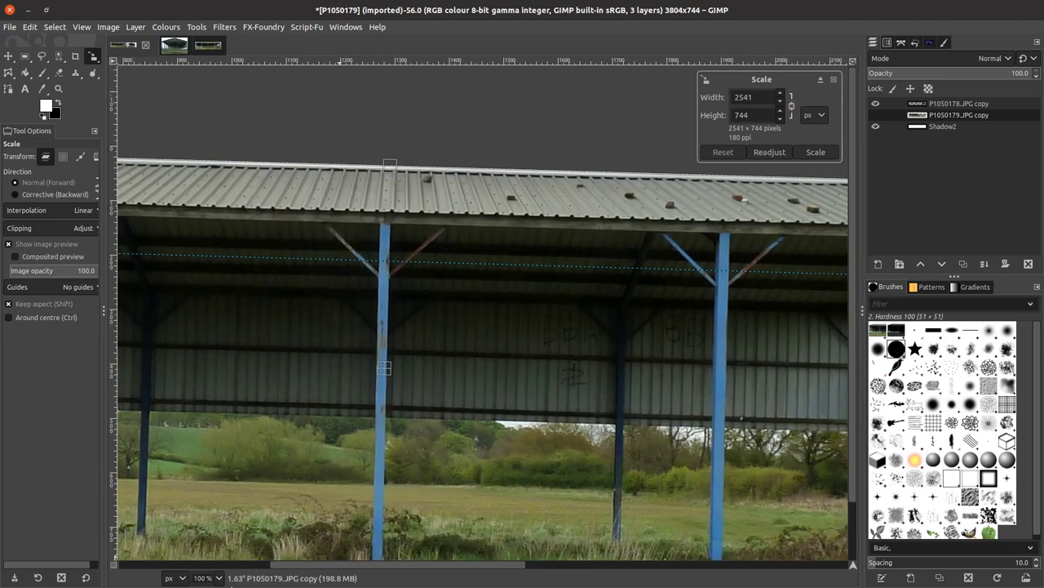
Reset the view rotation to zero and pan across the side photo.
left_click(238, 579)
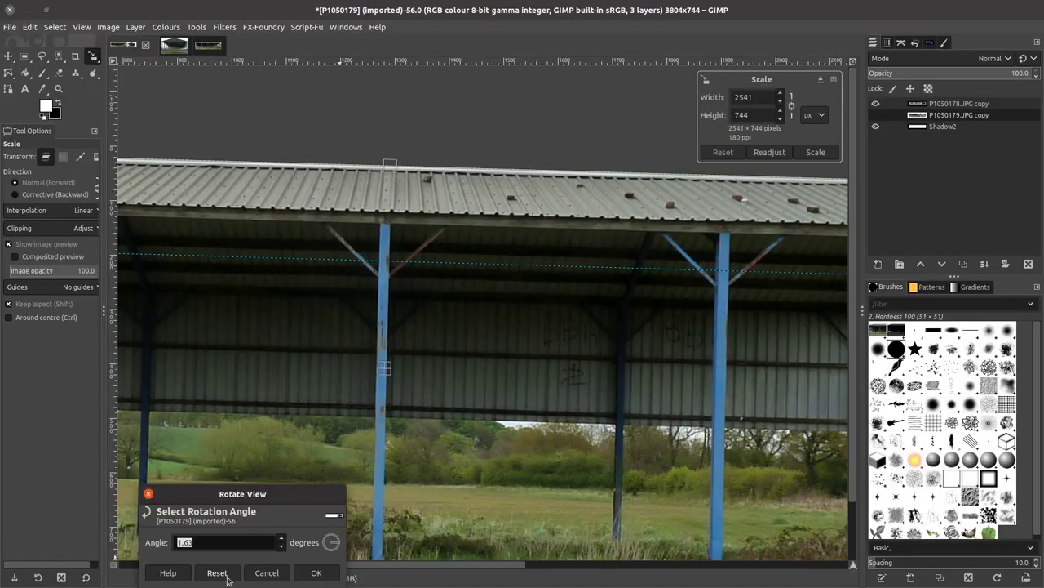
left_click(218, 572)
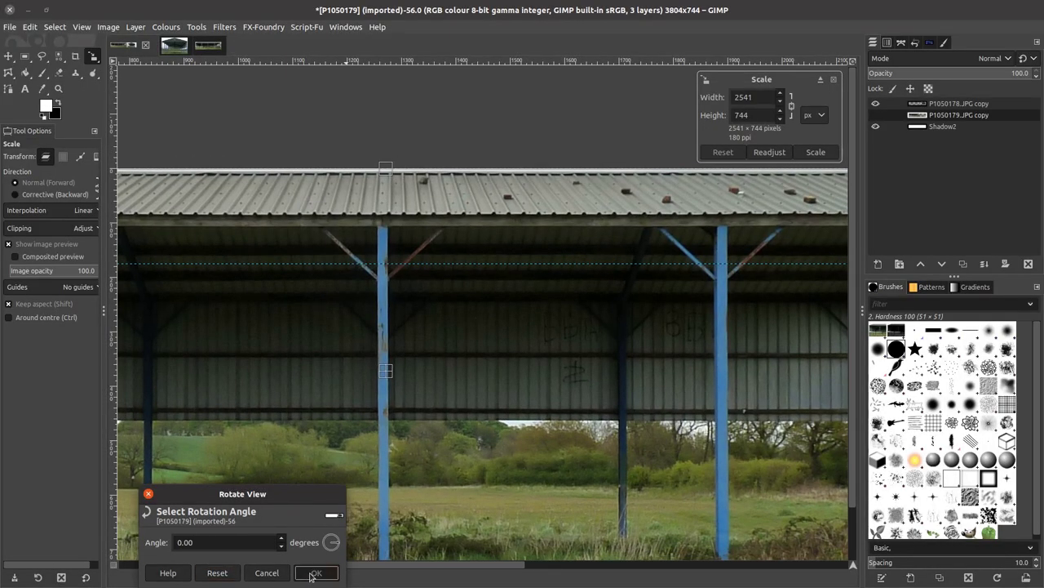
left_click(316, 572)
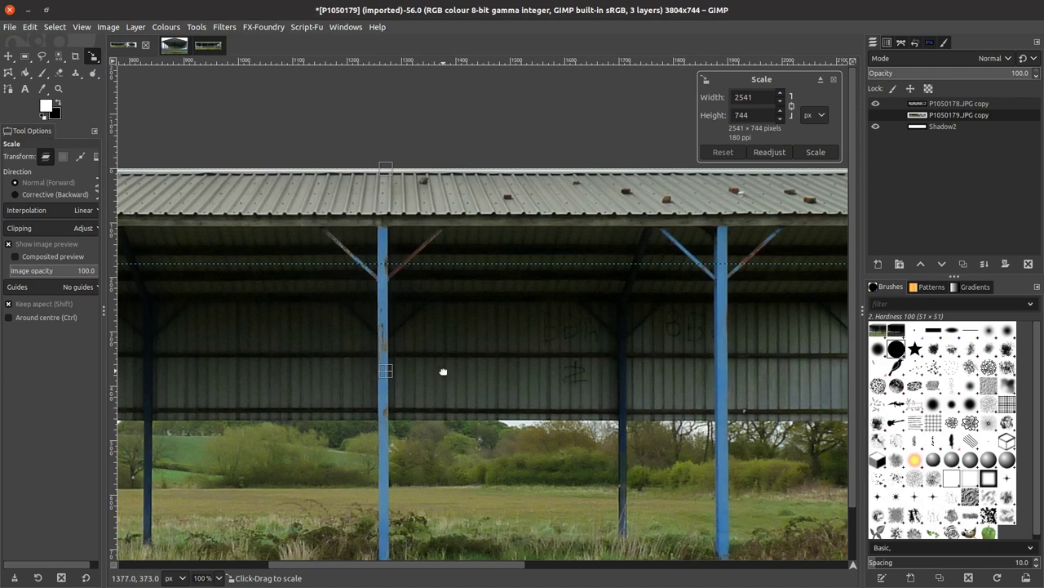
key("space")
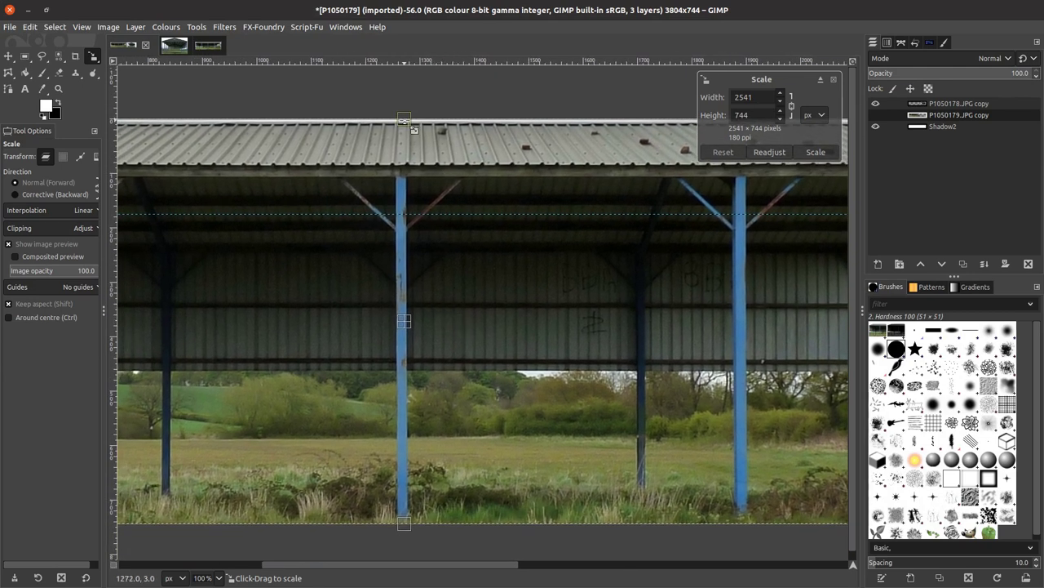
Scale the side photo layer down to about 2198×644 so its roof meets the guide.
left_click_drag(405, 120, 406, 177)
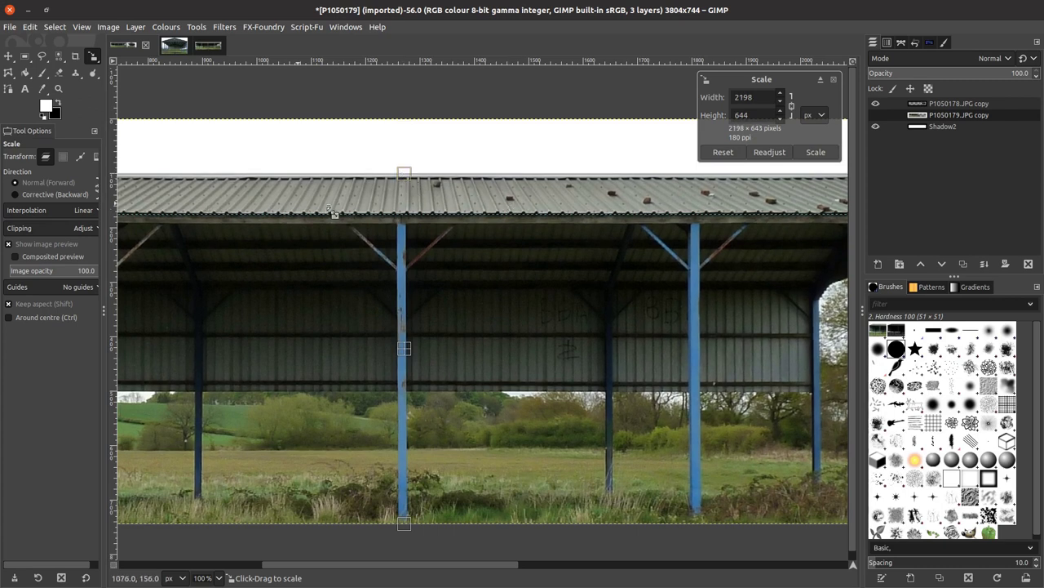
scroll(514, 282, "down", 1)
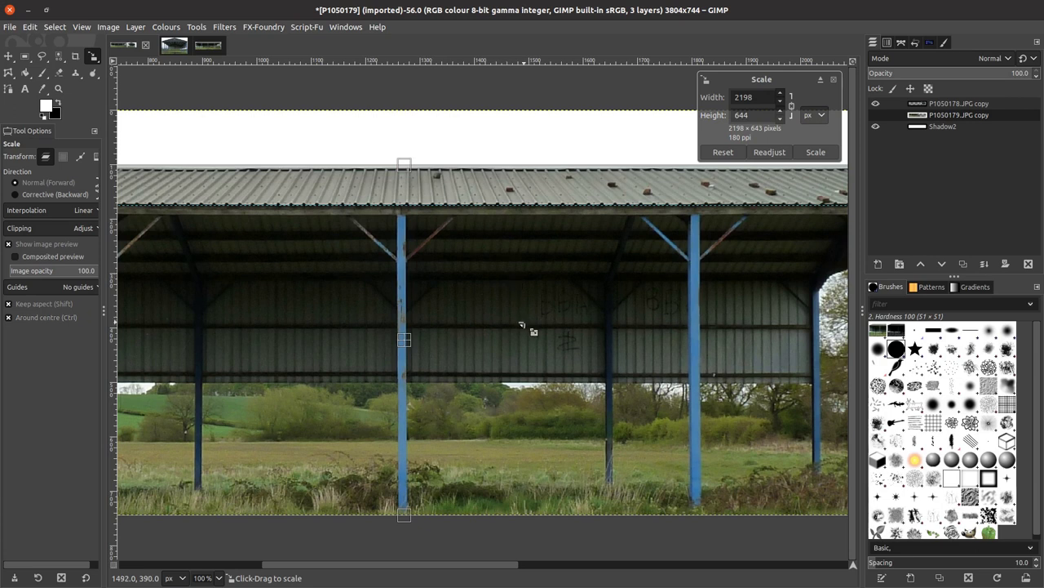
scroll(530, 330, "down", 2)
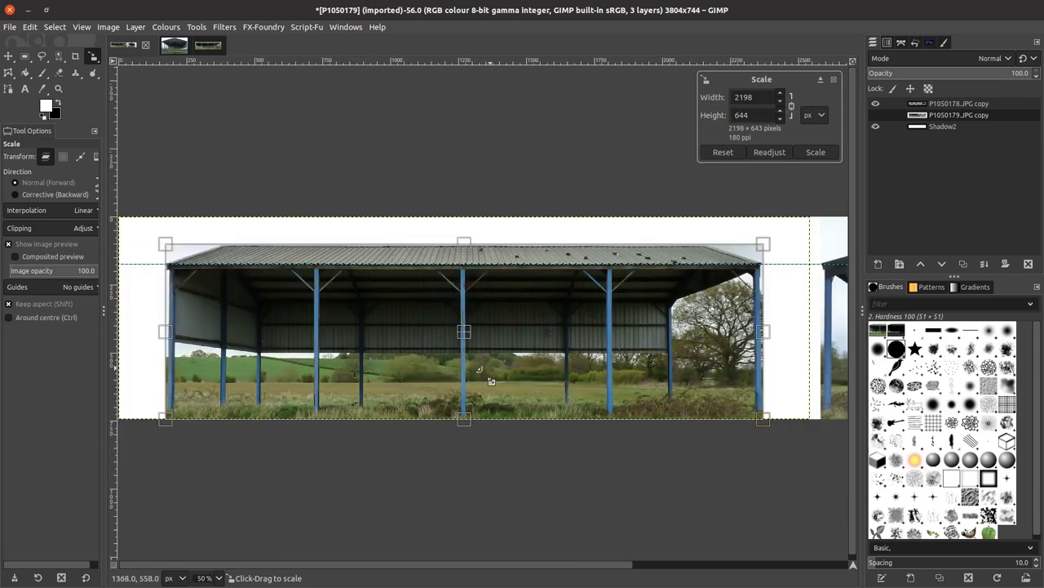
scroll(391, 380, "down", 1)
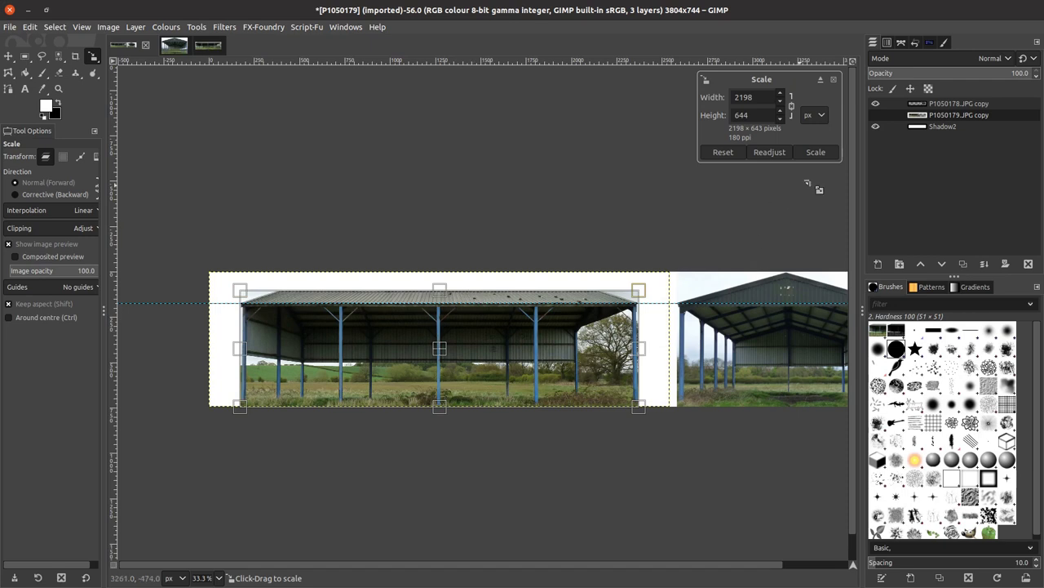
left_click(816, 152)
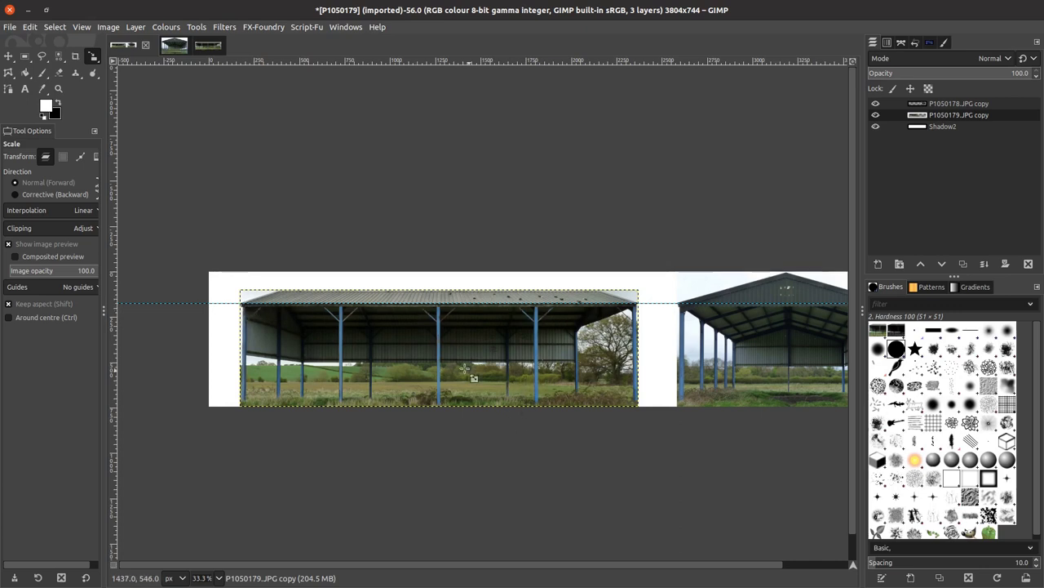
Draw a 2220×75 px rectangular selection over the left barn's roof strip.
left_click(24, 57)
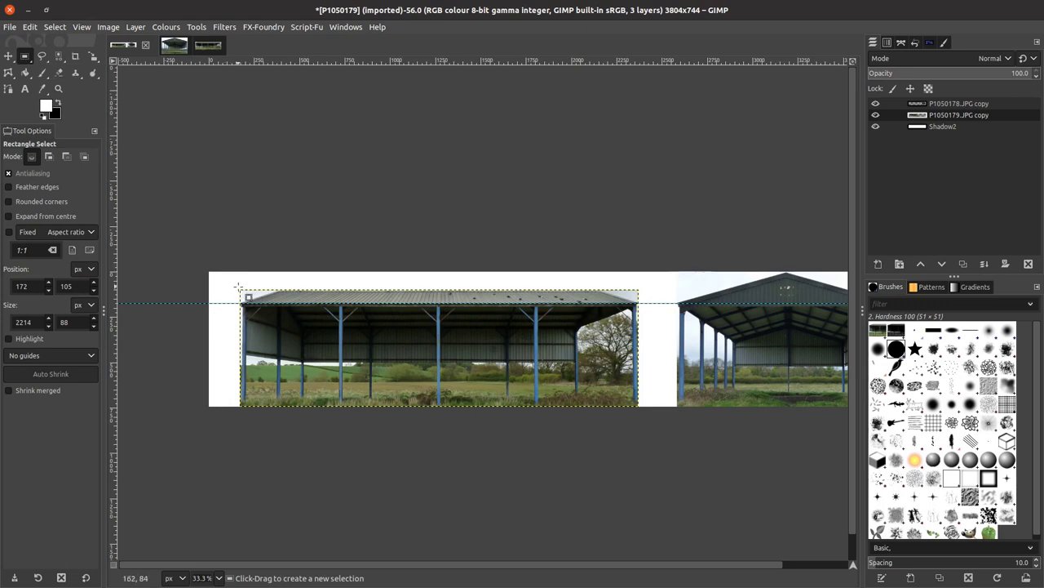
left_click_drag(238, 287, 656, 321)
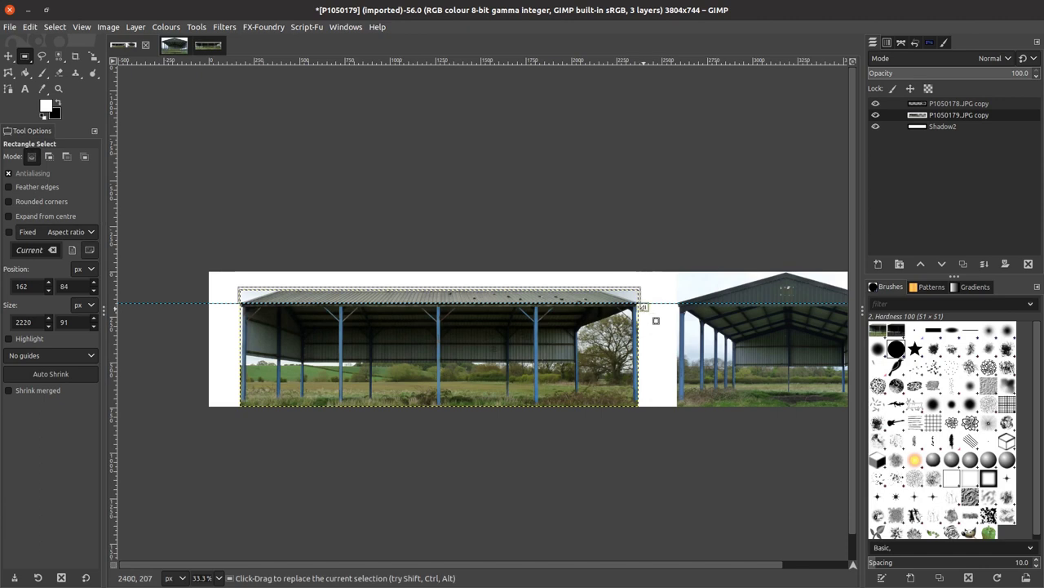
scroll(402, 284, "up", 3, "ctrl")
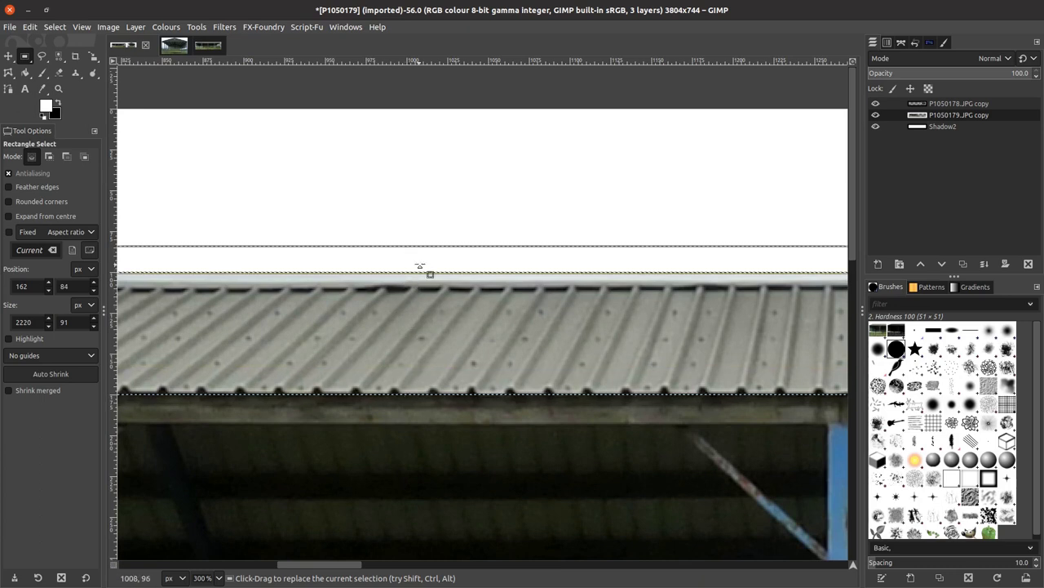
left_click_drag(420, 265, 414, 292)
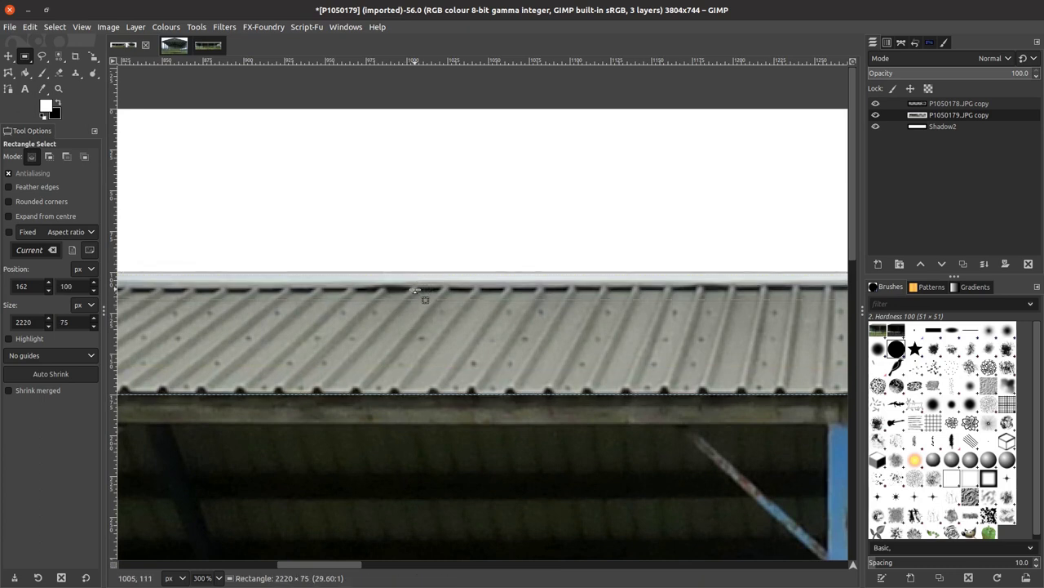
scroll(415, 289, "down", 5)
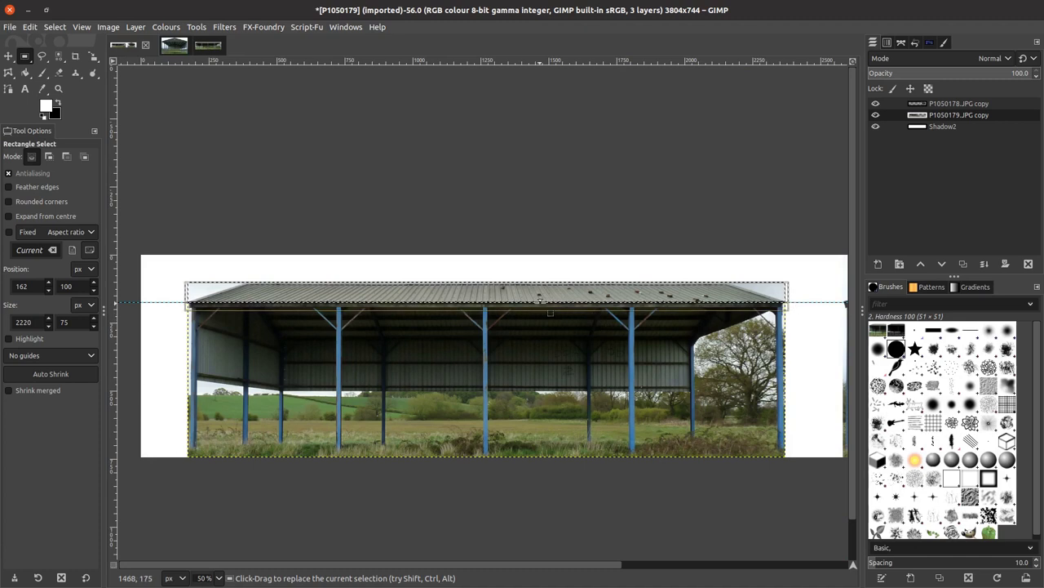
Stretch the selected roof strip upward to 2199×177 px with the aspect chain unlinked.
left_click(93, 57)
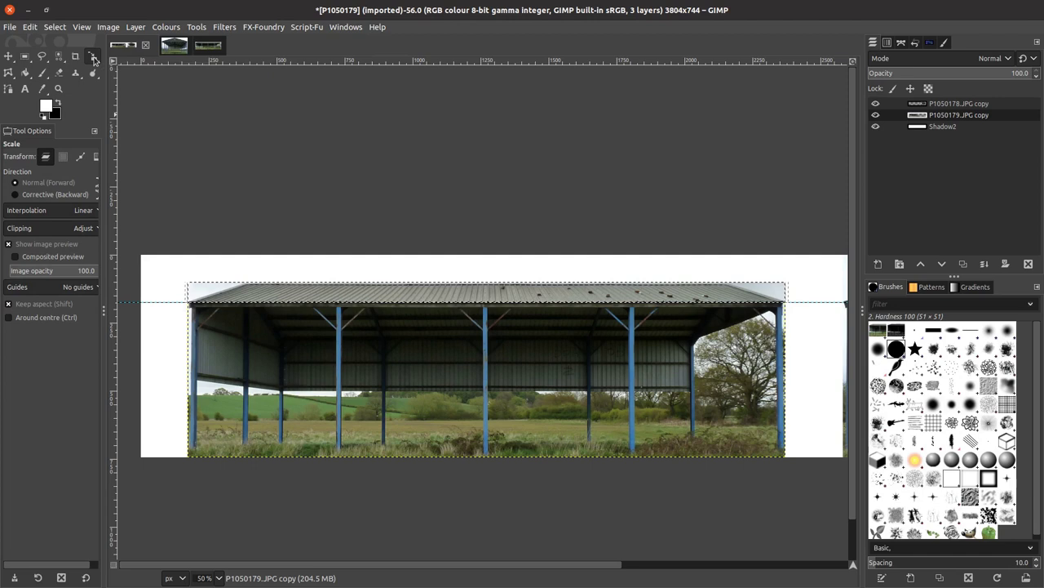
left_click(461, 295)
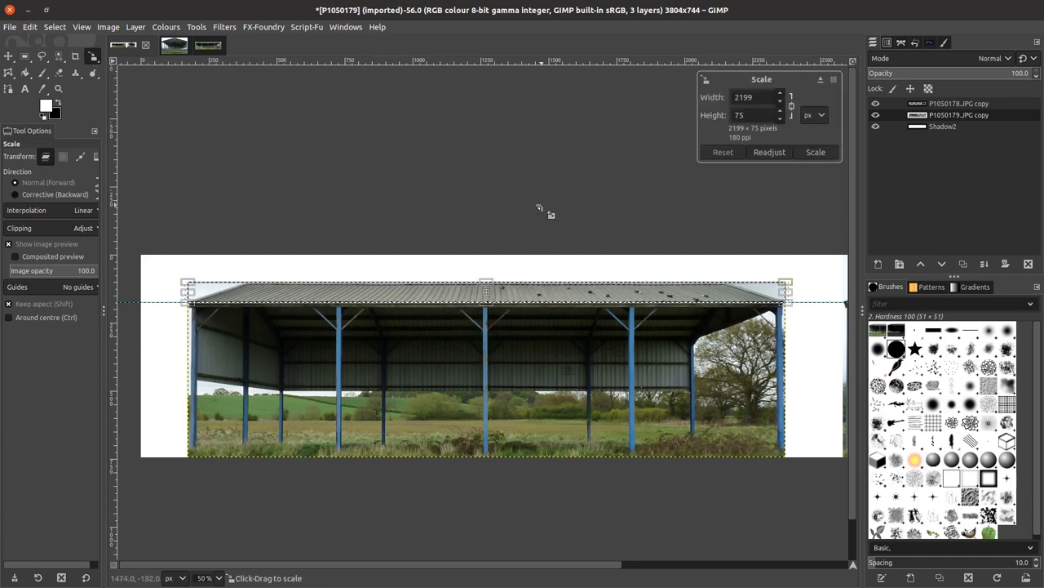
left_click_drag(493, 282, 494, 281)
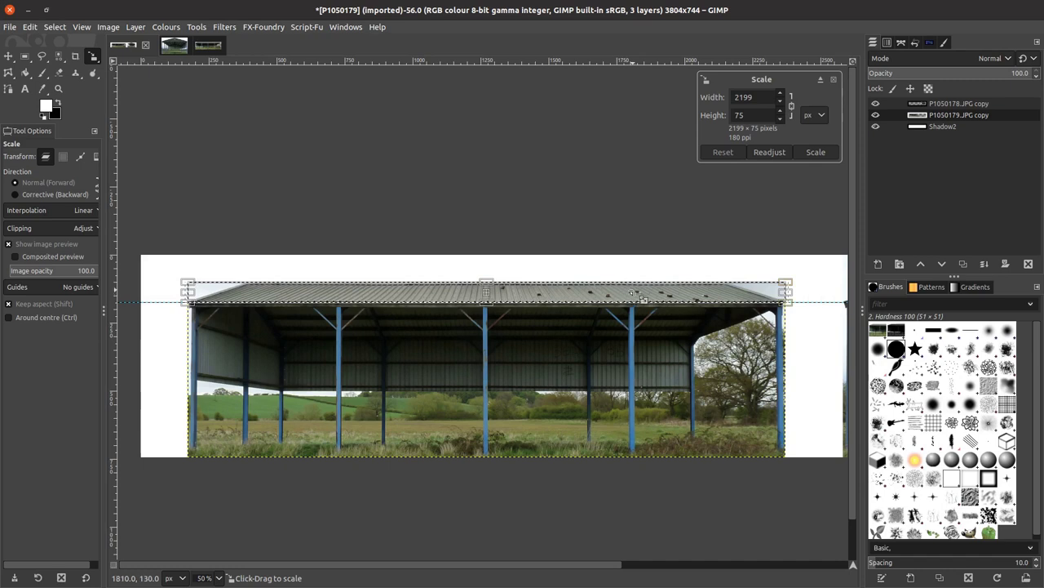
left_click(791, 105)
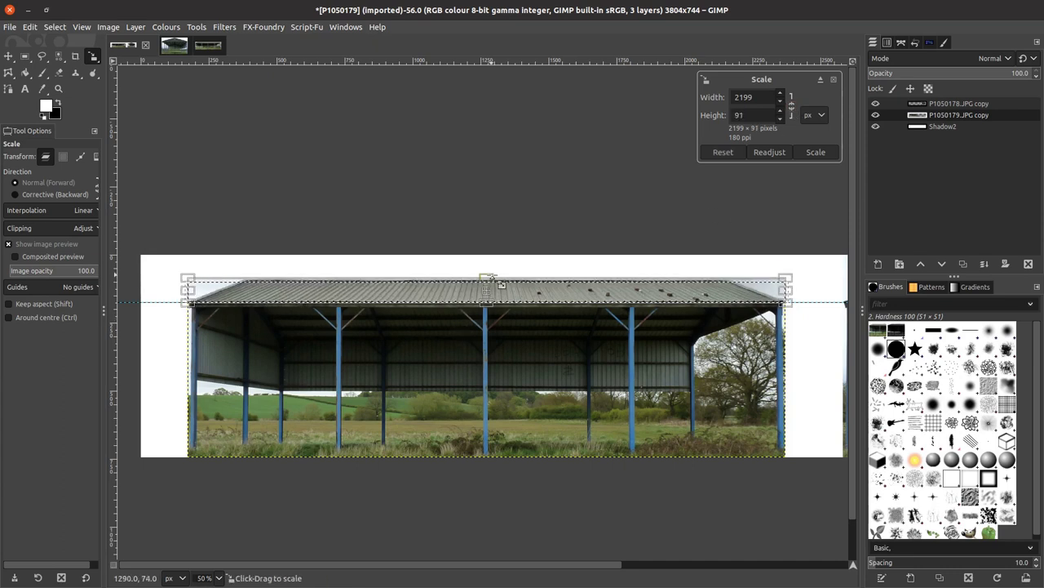
left_click_drag(501, 283, 501, 258)
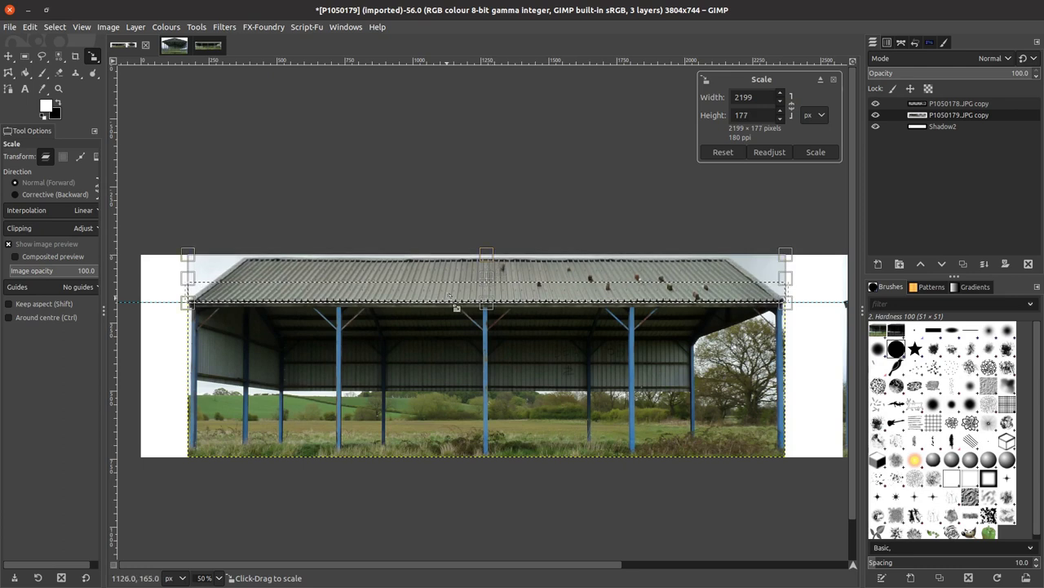
scroll(422, 318, "down", 2, "ctrl")
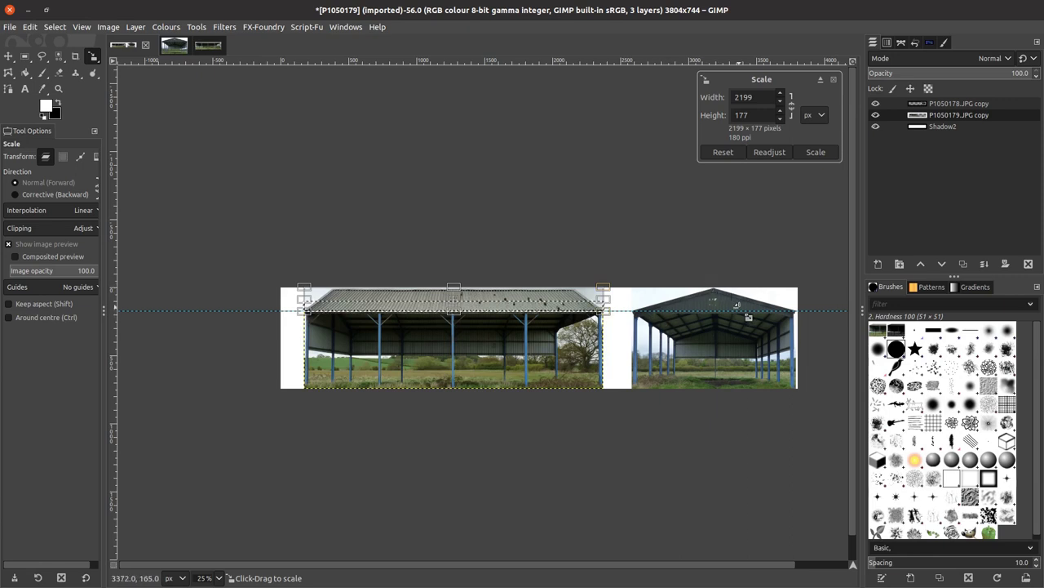
Apply the roof stretch as a new Transformation layer and link it with P1050179.JPG copy.
left_click(816, 153)
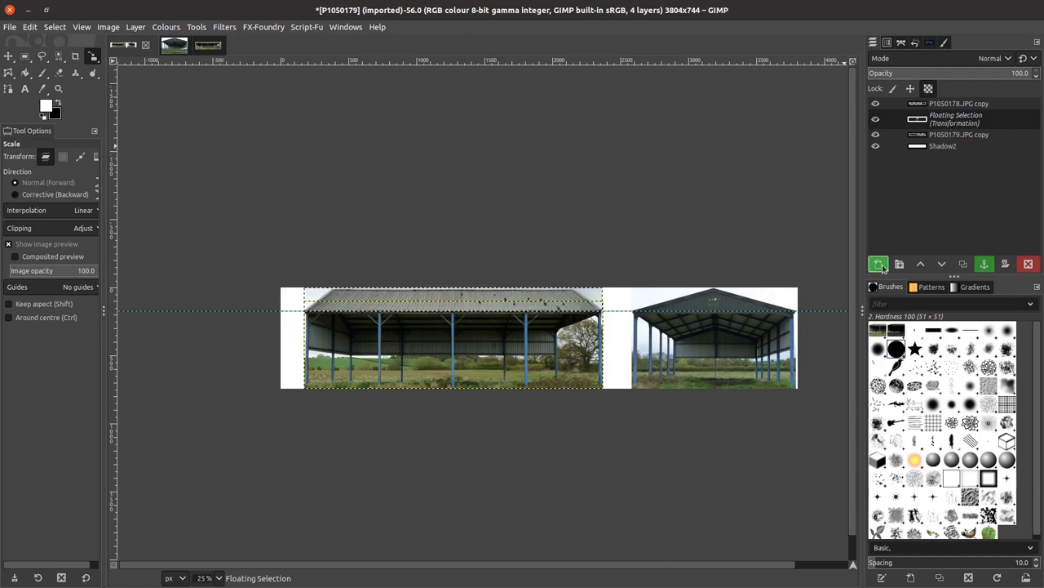
left_click(879, 265)
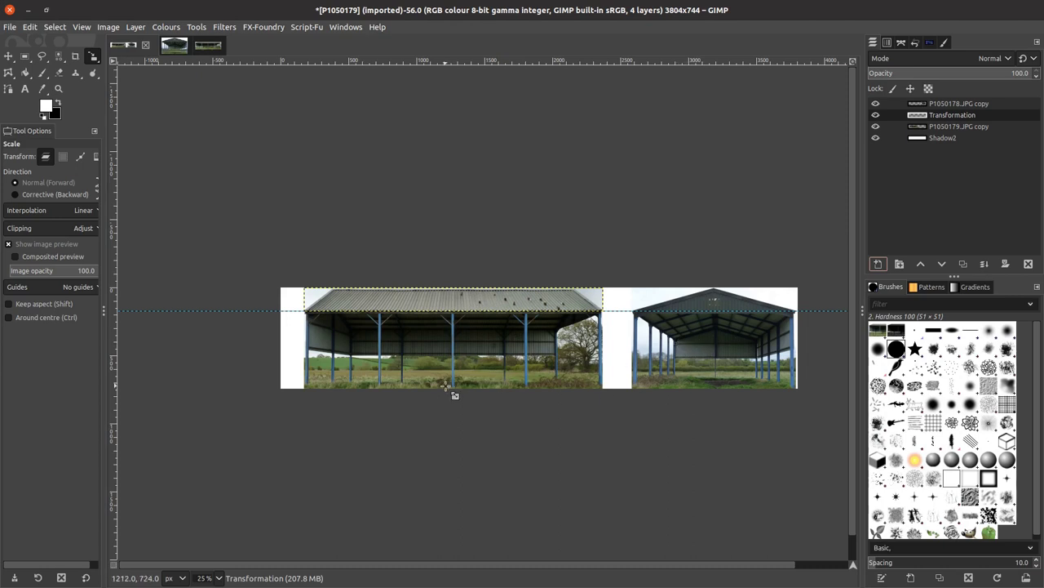
double_click(942, 116)
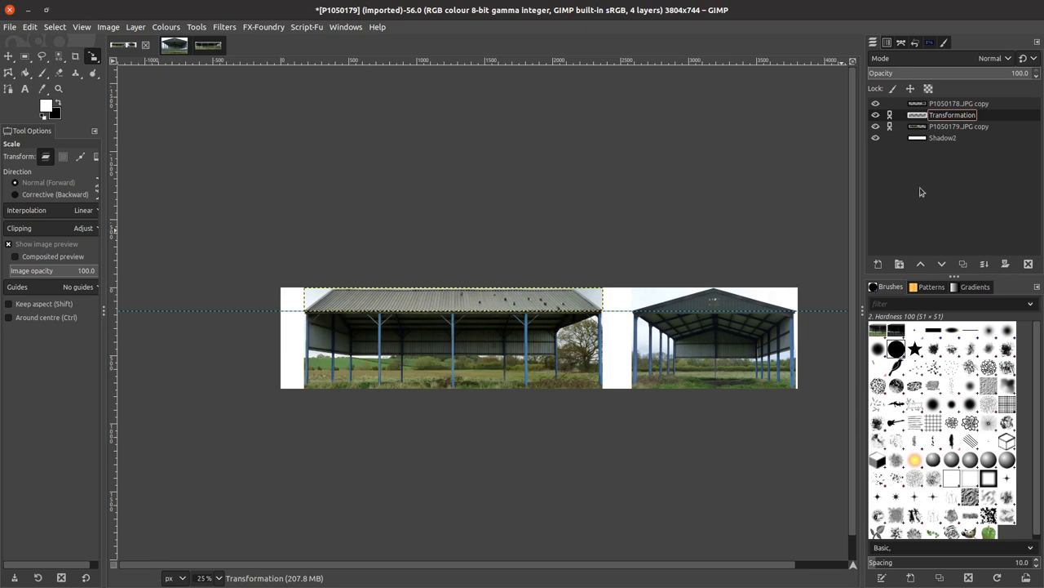
left_click(965, 128)
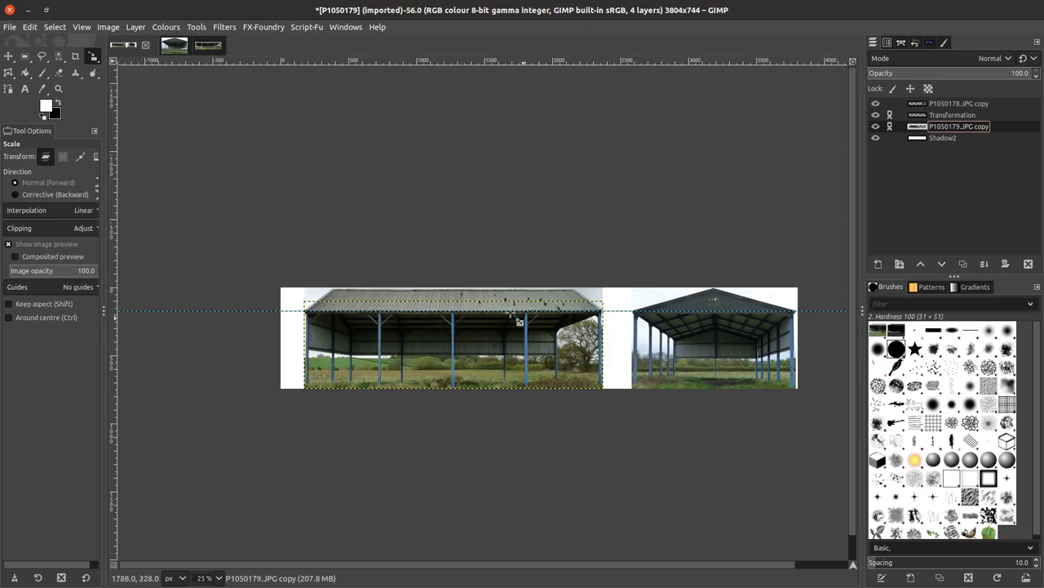
Shift the linked left barn layers right against the front photo and crop to 3469×744.
left_click(9, 58)
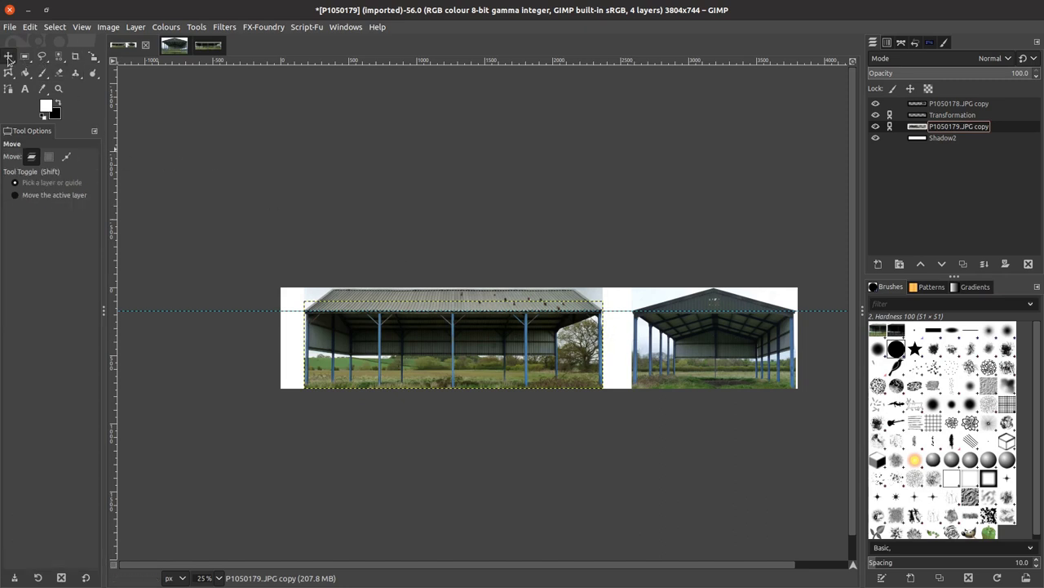
left_click_drag(541, 377, 563, 379)
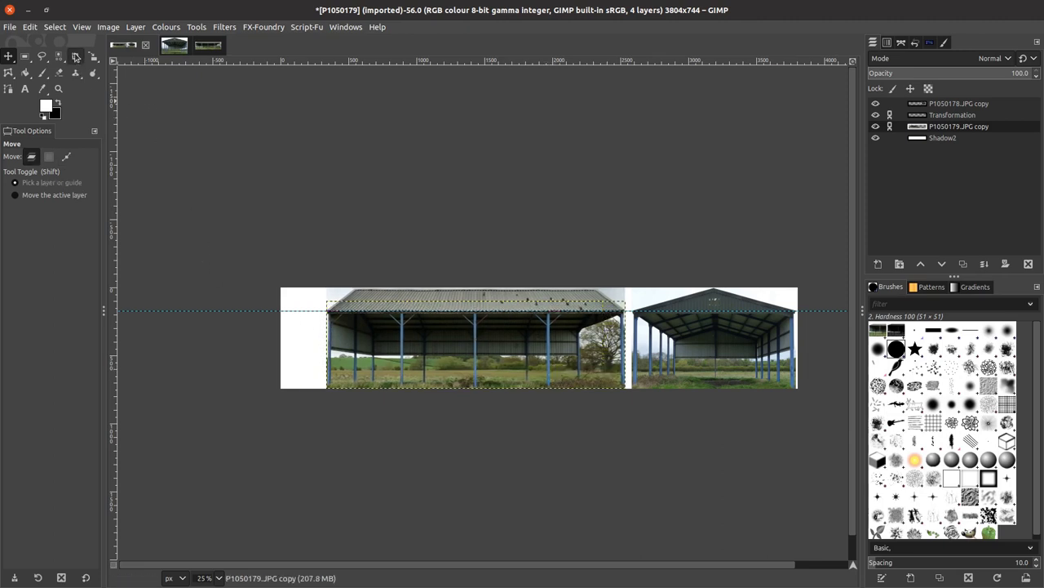
left_click(75, 56)
mouse_move(323, 278)
left_mouse_down()
mouse_move(580, 415)
mouse_move(802, 421)
left_mouse_up()
scroll(374, 341, "up", 3, "ctrl")
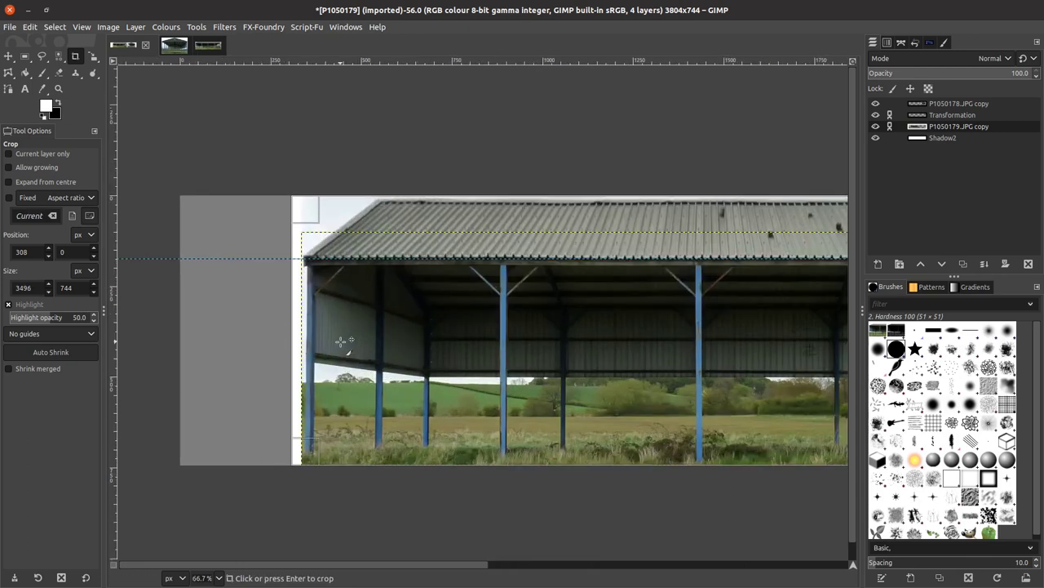
left_click_drag(319, 340, 329, 344)
left_click(393, 356)
scroll(648, 357, "down", 3, "ctrl")
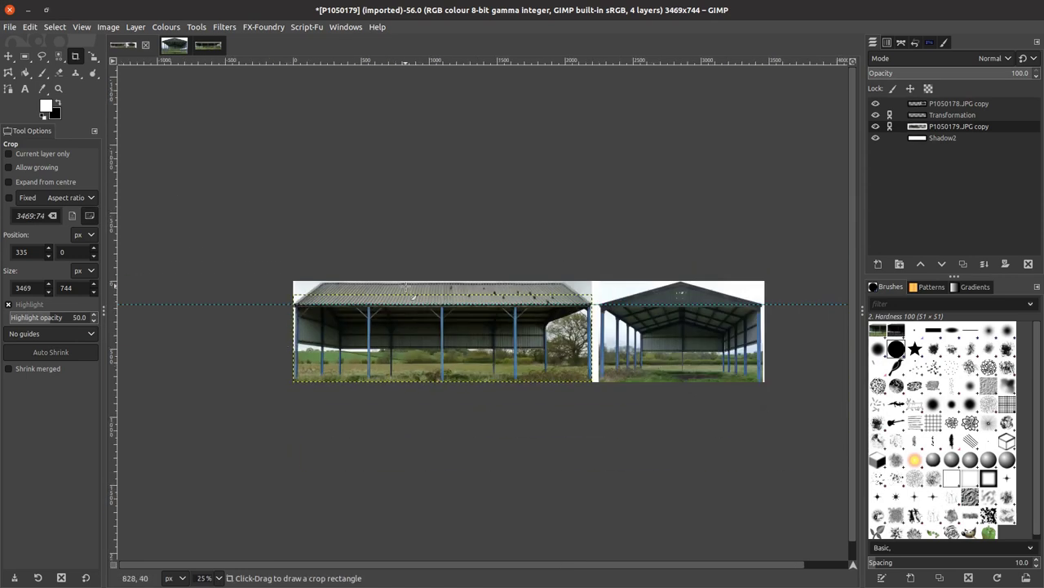
Export the composite as Barn-reference.jpg at quality 98, replacing the existing file in Reference.
left_click(8, 31)
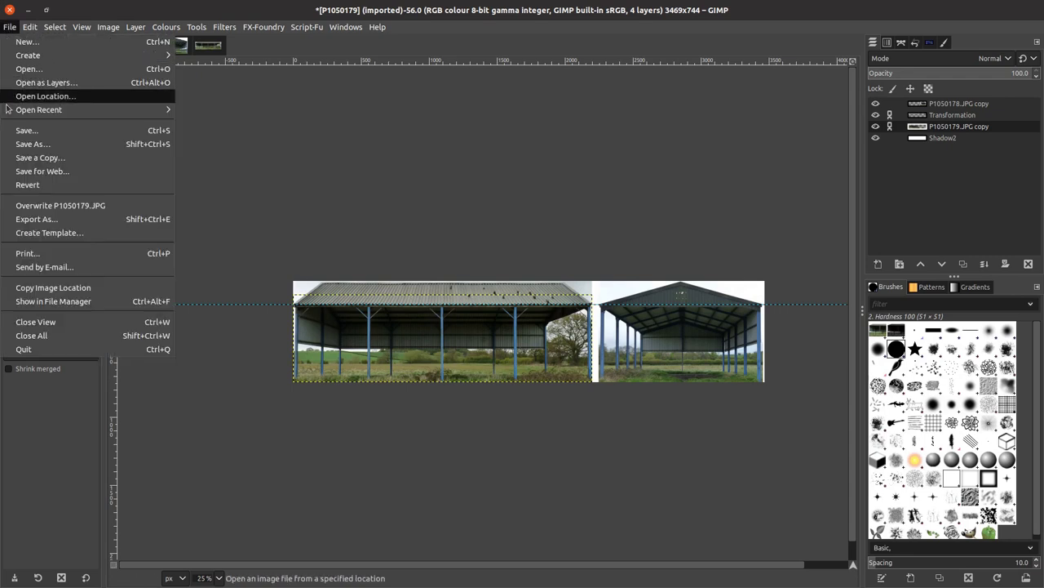
left_click(27, 220)
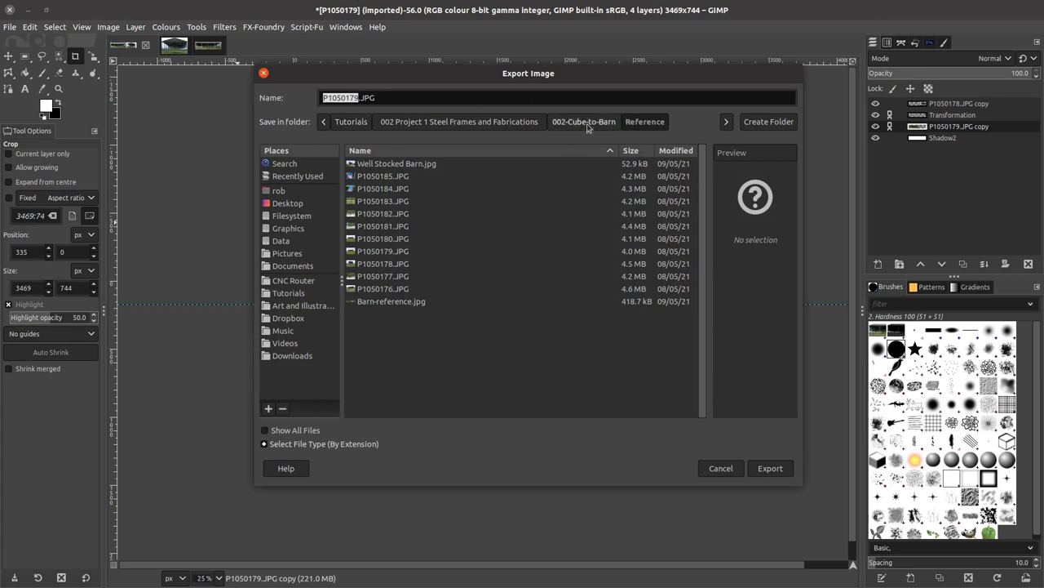
left_click(353, 98)
left_click_drag(349, 98, 318, 98)
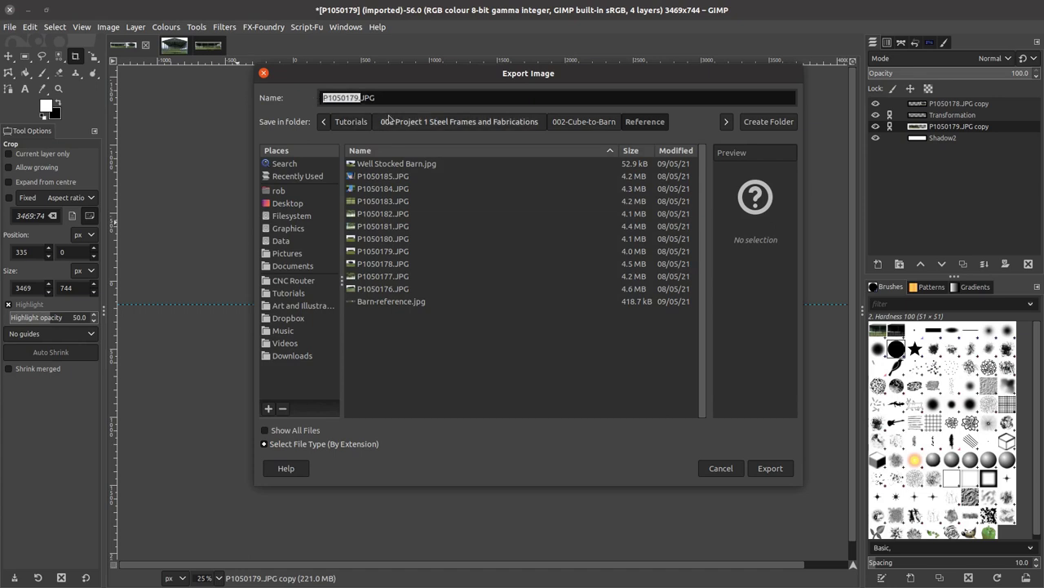
left_click(380, 302)
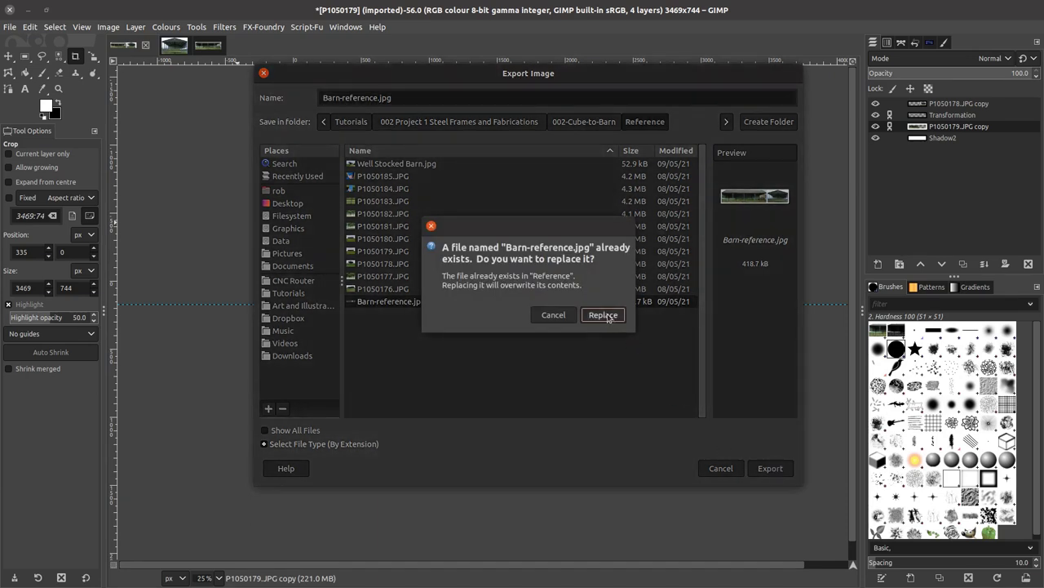
left_click(606, 316)
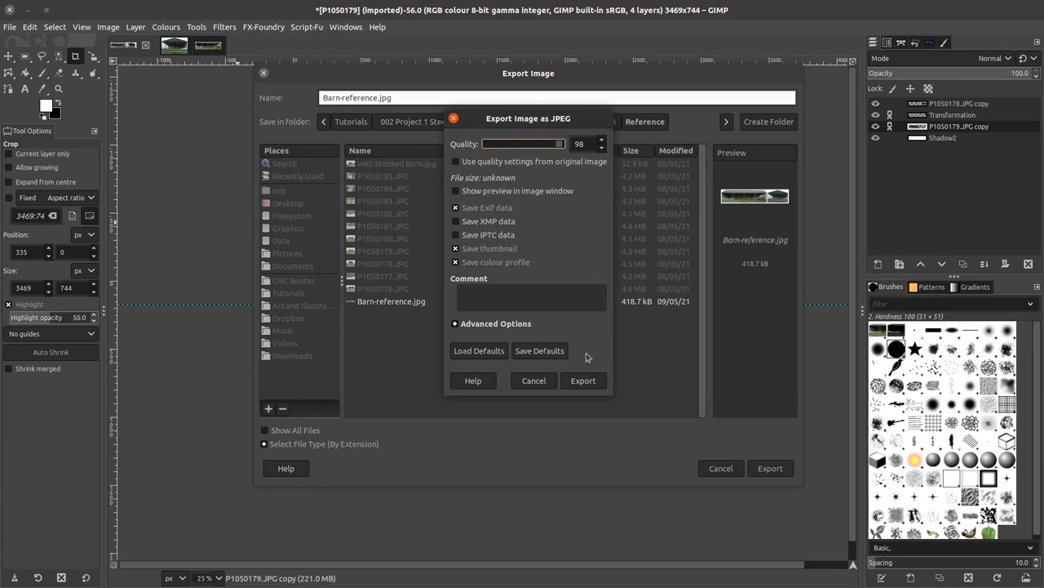
left_click(582, 380)
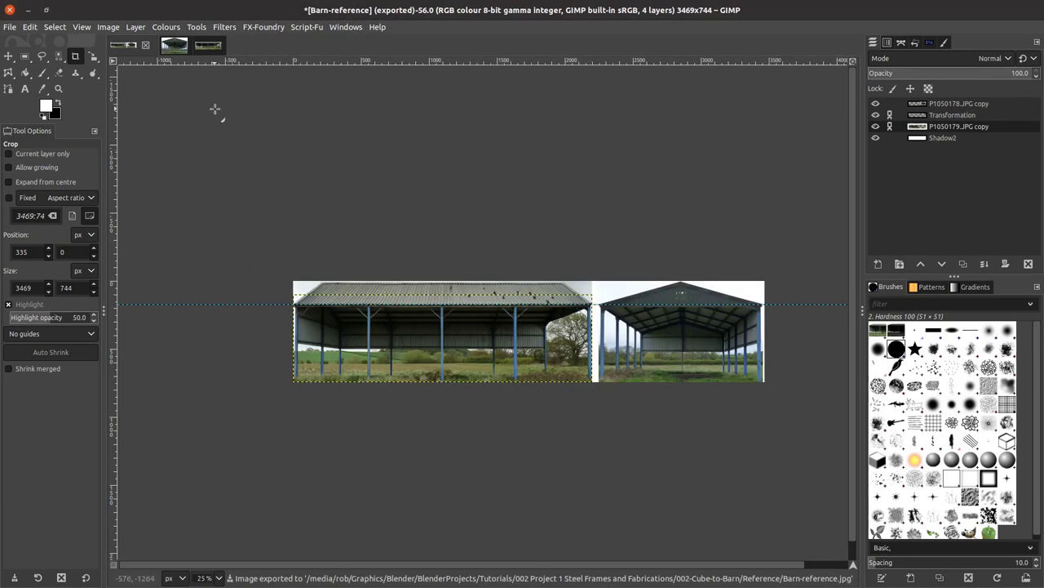